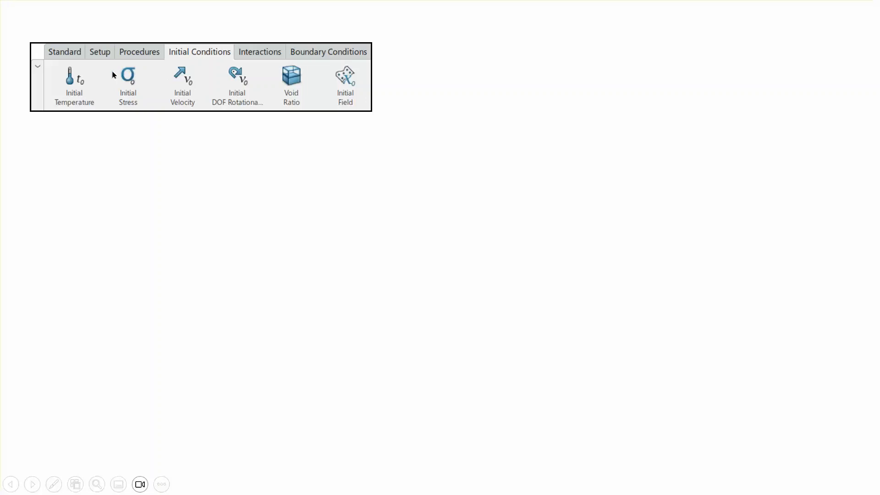
click(181, 166)
click(374, 185)
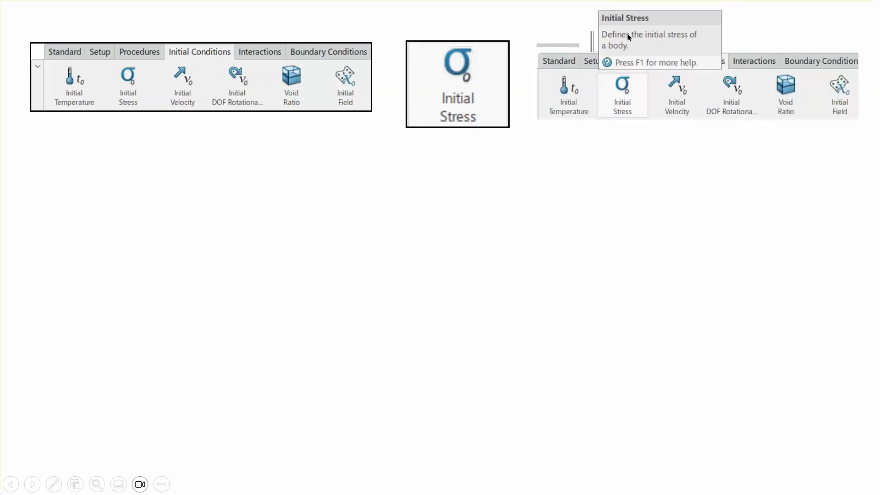
click(774, 219)
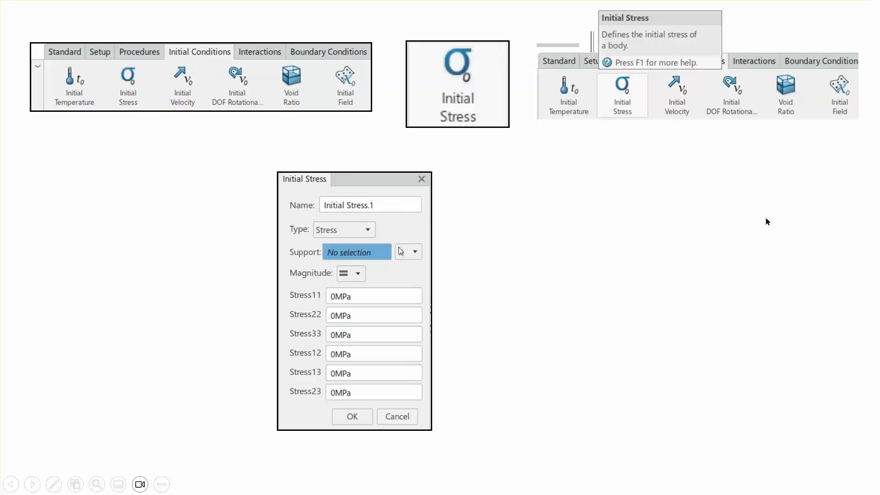
click(342, 253)
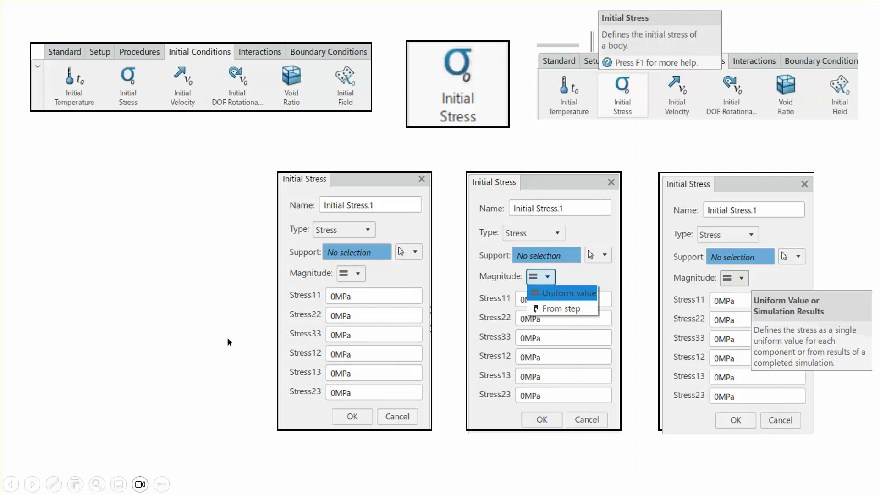
click(204, 335)
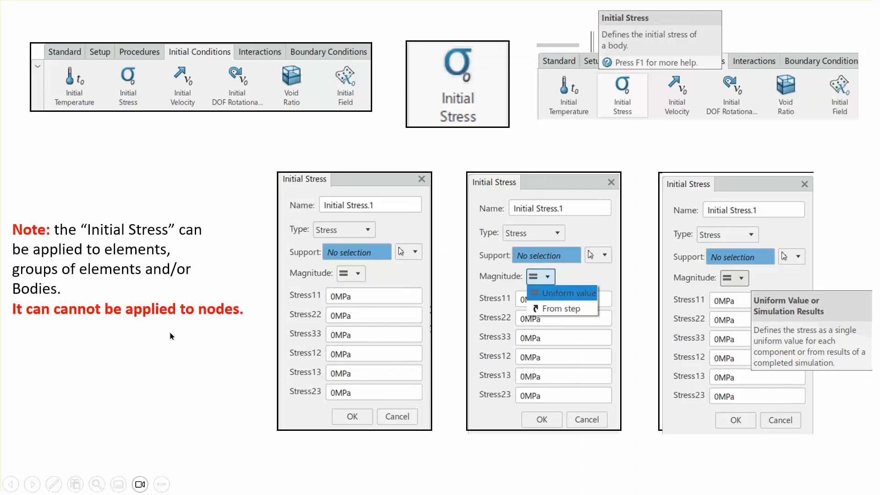
click(191, 381)
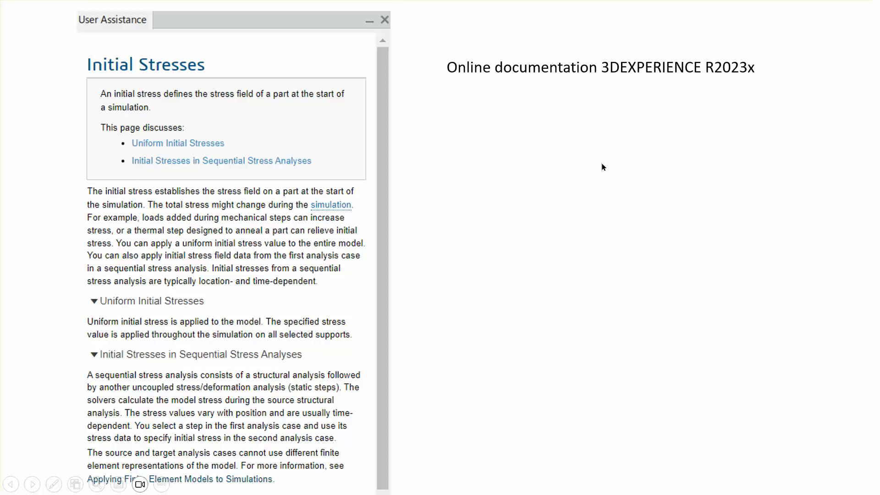
Step: End the slideshow, switch to 3DEXPERIENCE and create a new 3D part in Part Design
key(Escape)
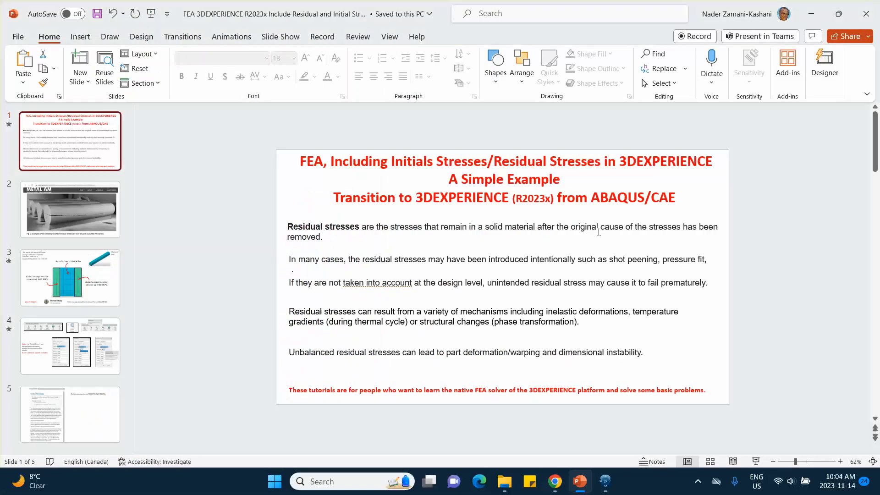
click(605, 486)
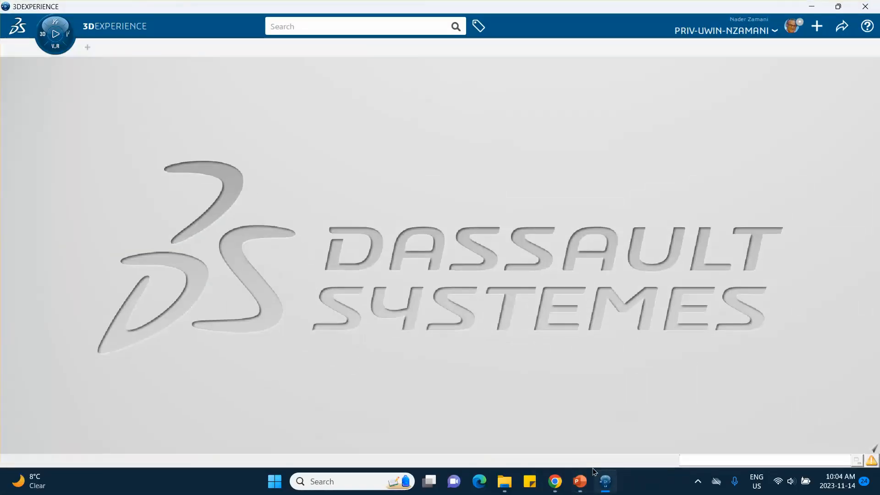
click(41, 34)
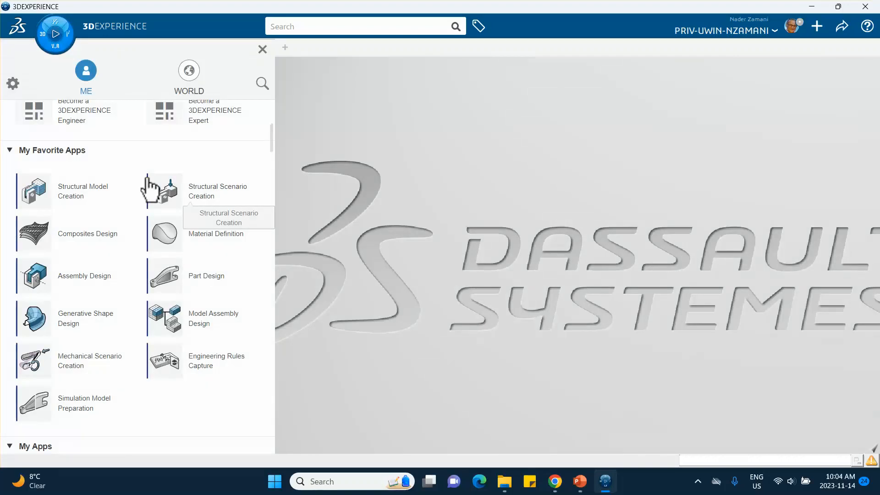
click(206, 286)
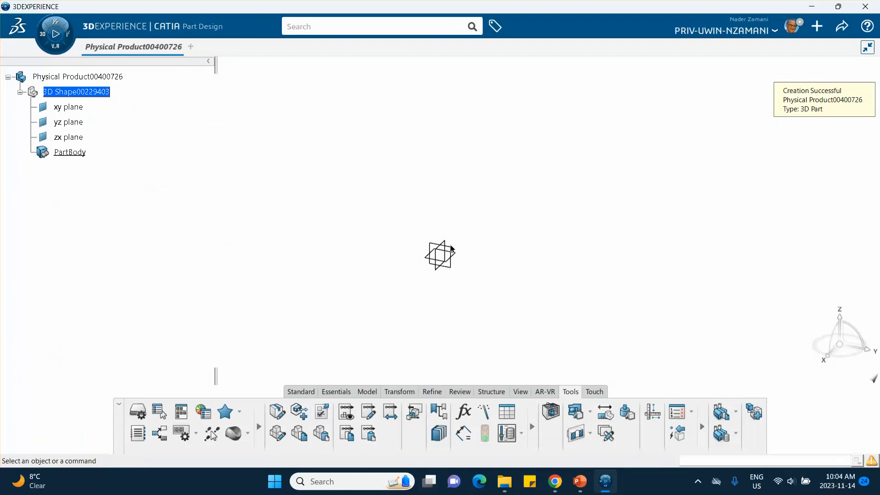
Step: Sketch a rectangle about 143 mm wide on the yz plane, centred on the origin
click(456, 252)
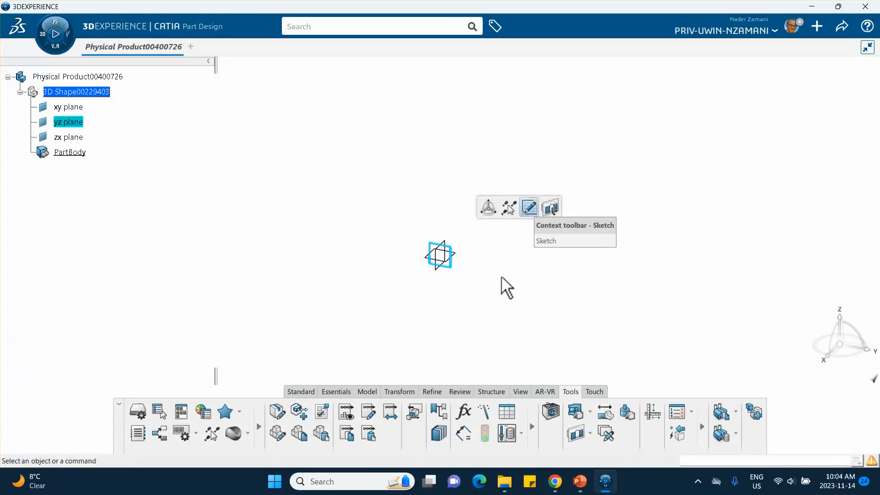
click(316, 422)
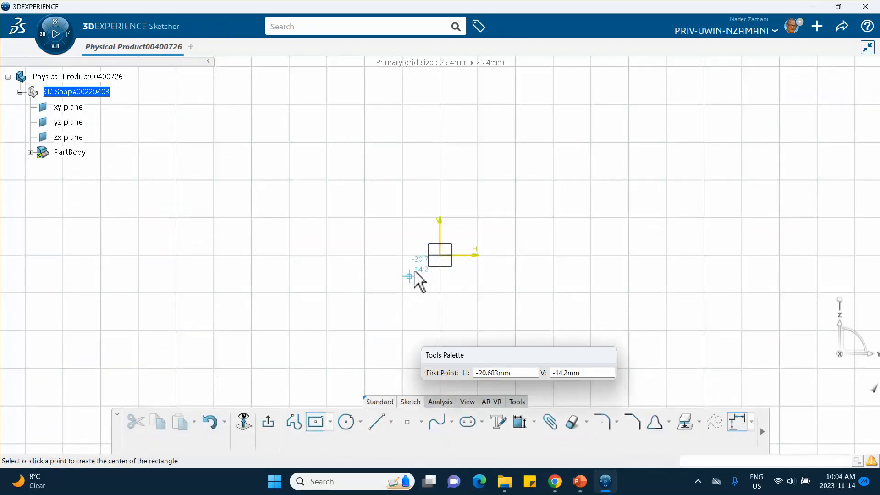
click(440, 255)
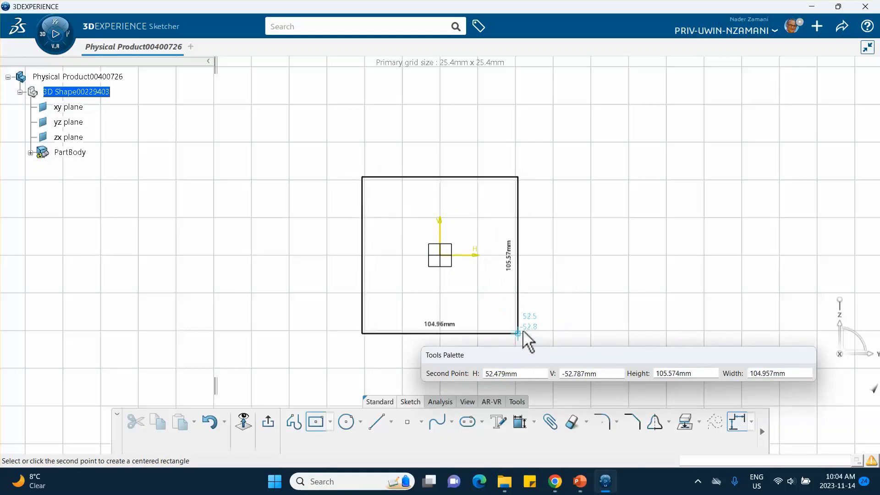
middle_drag(527, 339, 508, 269)
click(536, 286)
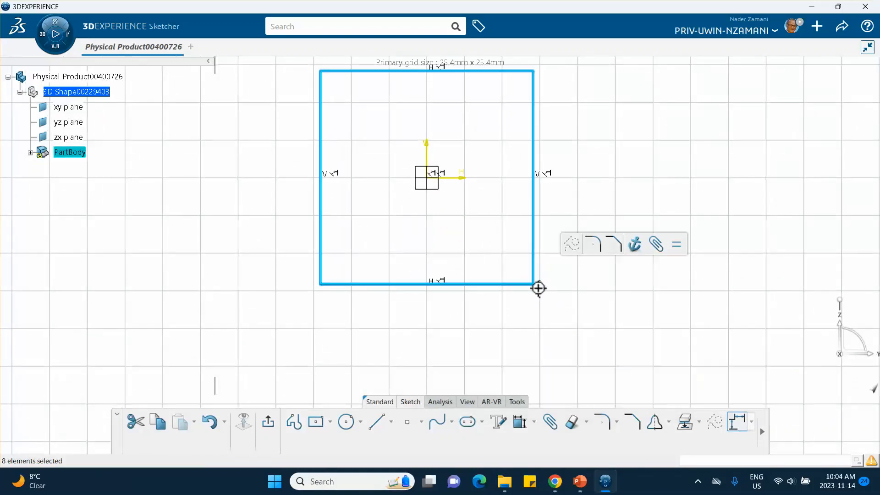
click(593, 316)
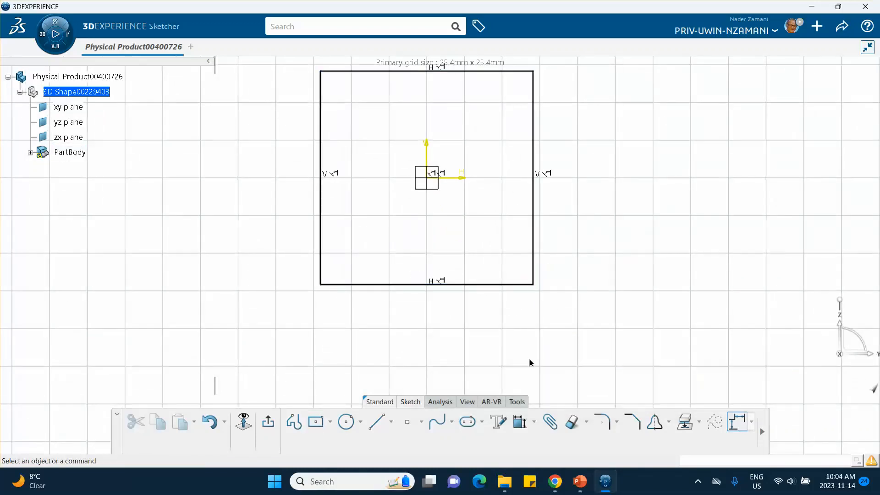
Step: Dimension the rectangle's width and height to 100 mm each
click(523, 423)
click(474, 284)
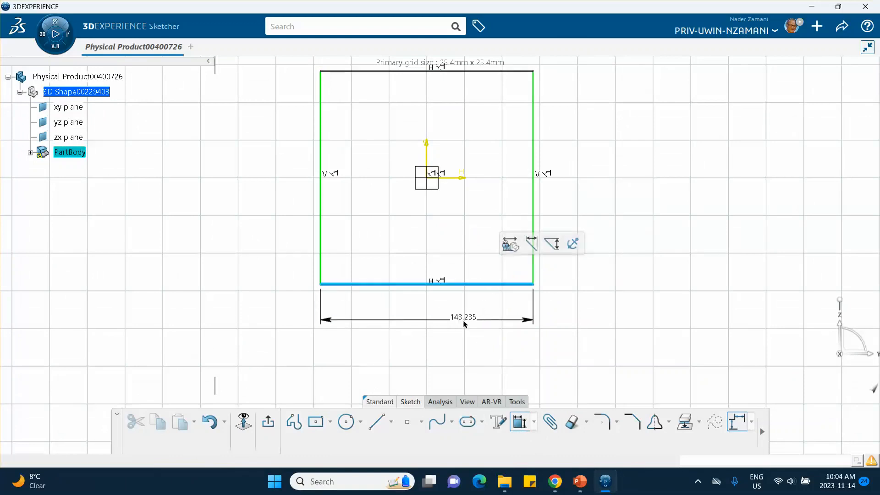
click(463, 323)
text(100)
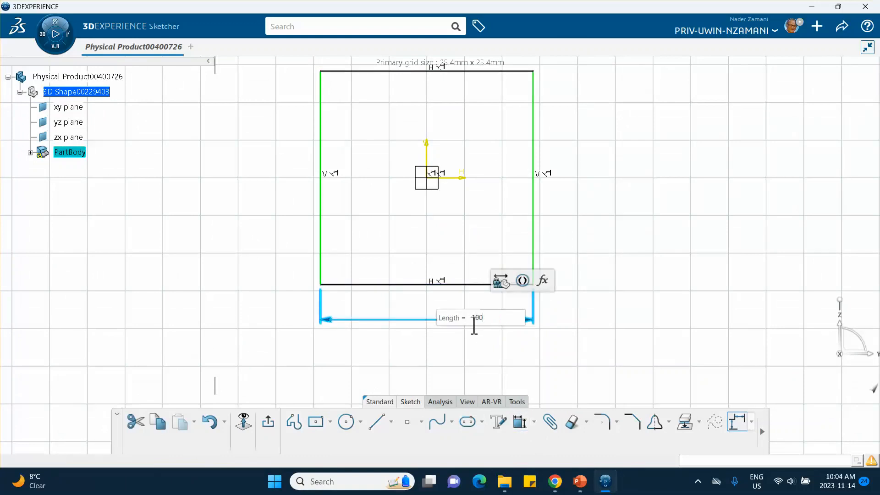
key(Return)
click(501, 215)
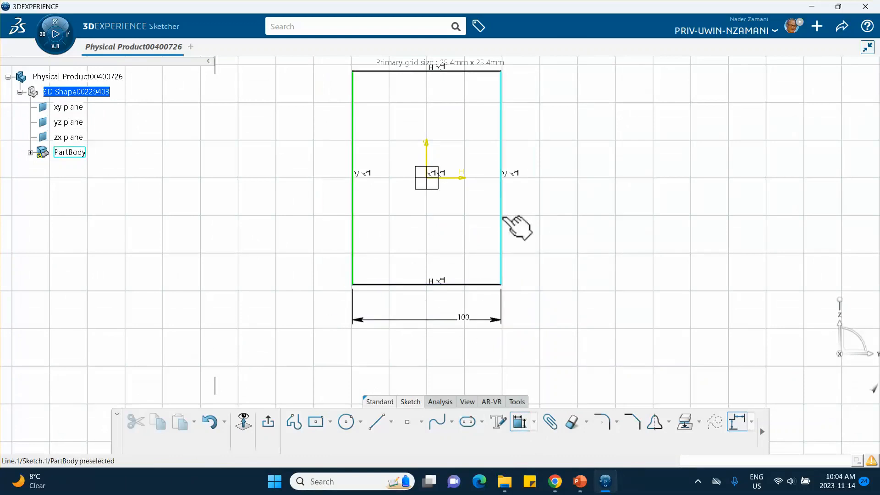
click(568, 232)
text(100)
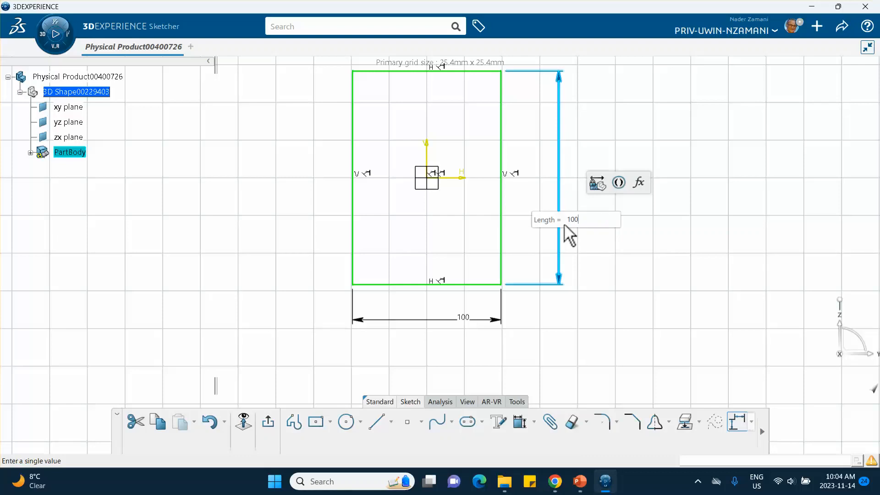
key(Return)
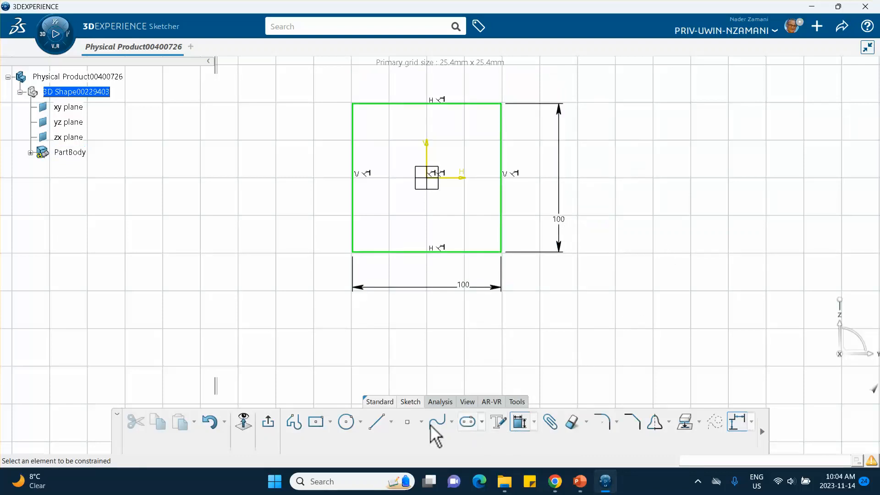
Step: Exit the sketch and extrude the square as a pad with a length of 1000 mm
click(268, 421)
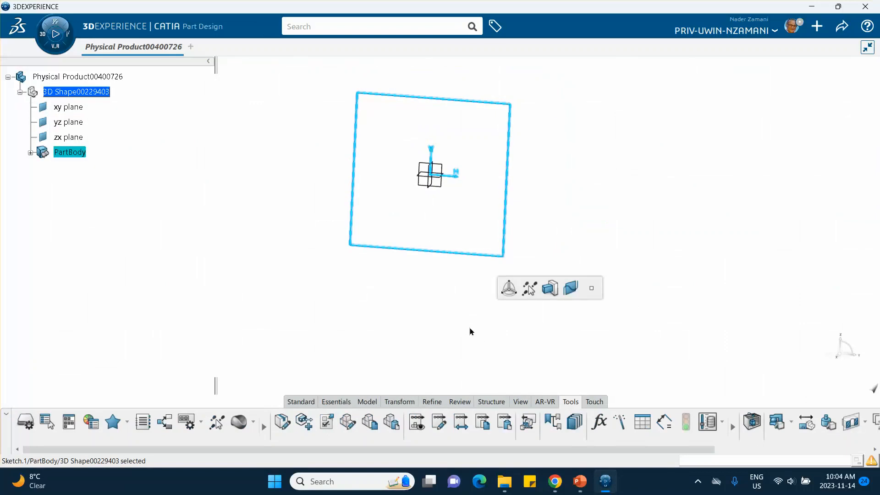
click(550, 288)
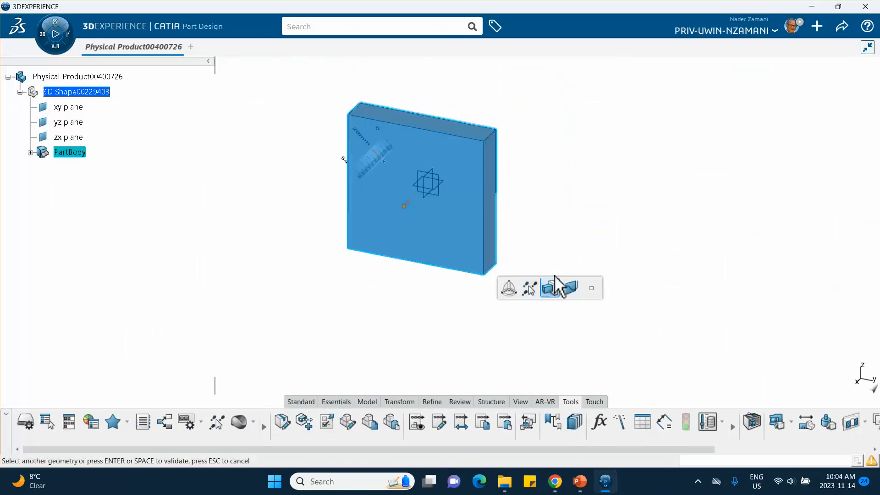
click(552, 286)
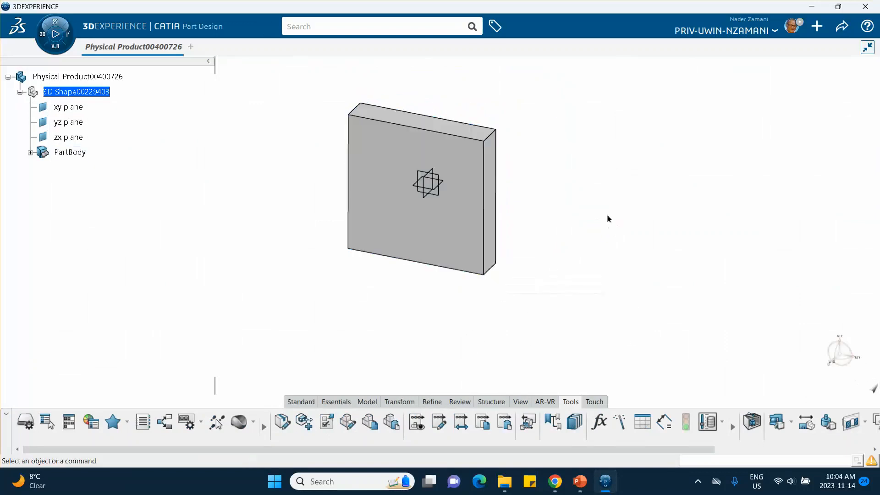
click(464, 218)
double_click(465, 214)
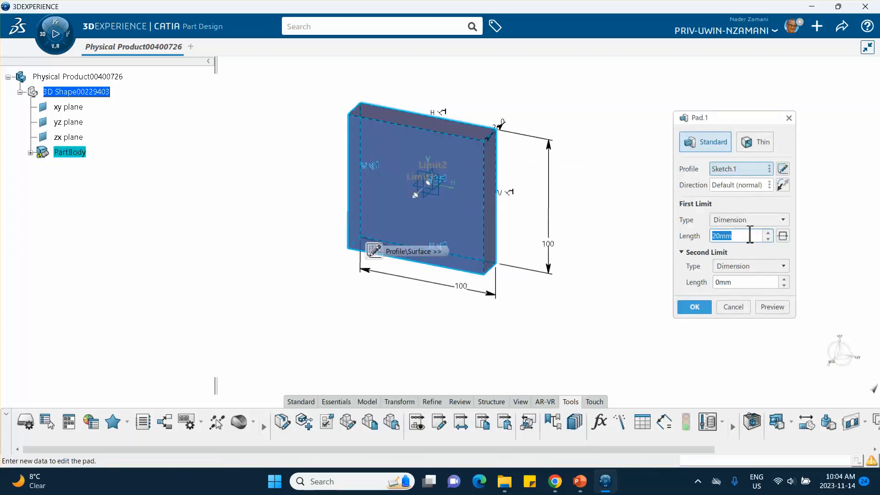
text(1000)
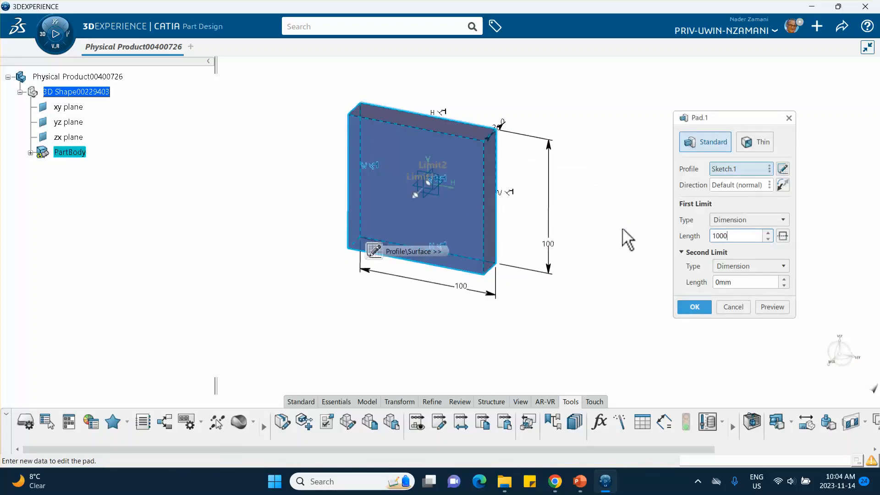
key(Return)
middle_drag(617, 228, 634, 322)
middle_drag(545, 354, 569, 255)
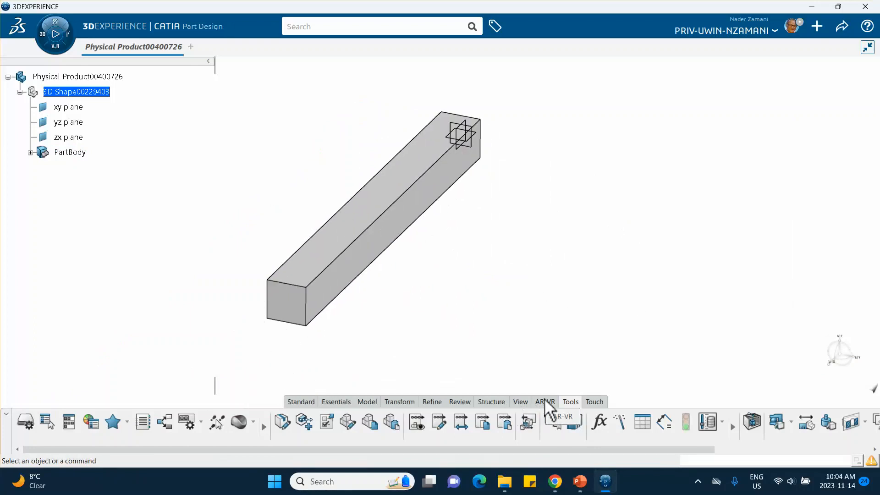
Step: Create a core material named "residual stress example Nov 14 2023" with the simulation domain, plus a default-named covering material with the appearance domain
click(254, 423)
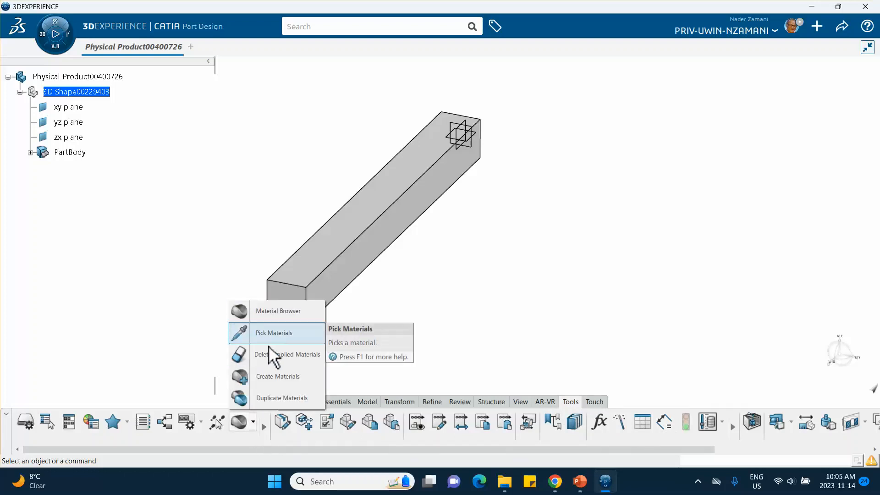
click(275, 376)
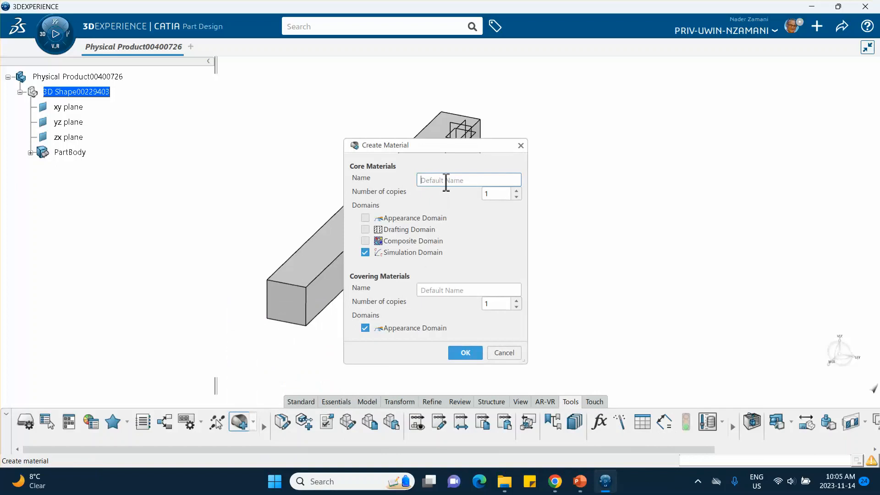
text(residual stress example M)
key(BackSpace)
text(Novev 14)
key(BackSpace)
key(BackSpace)
key(BackSpace)
key(BackSpace)
key(BackSpace)
key(BackSpace)
text(v 14 2023)
click(461, 354)
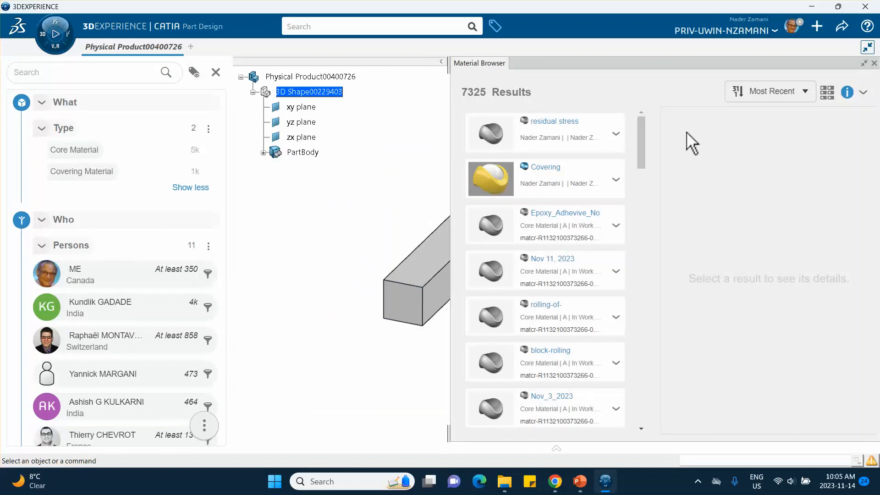
Step: Refresh the material list and apply the new residual stress core material to the root physical product
click(864, 93)
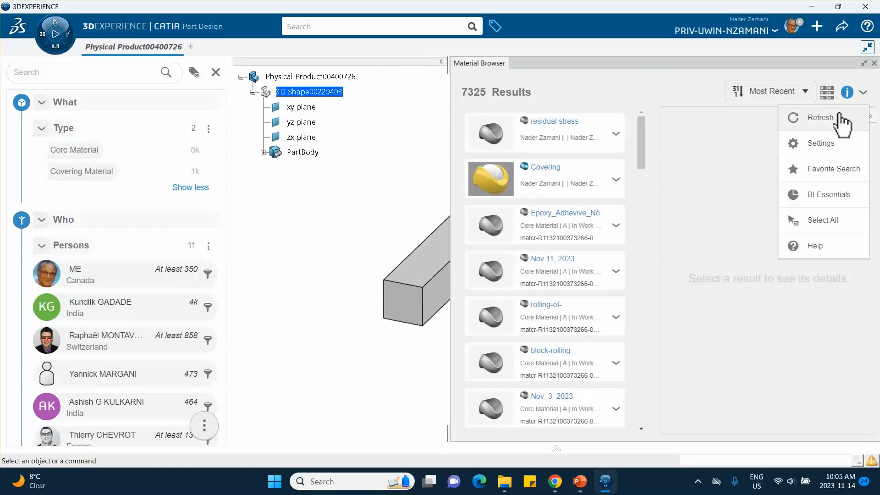
click(844, 117)
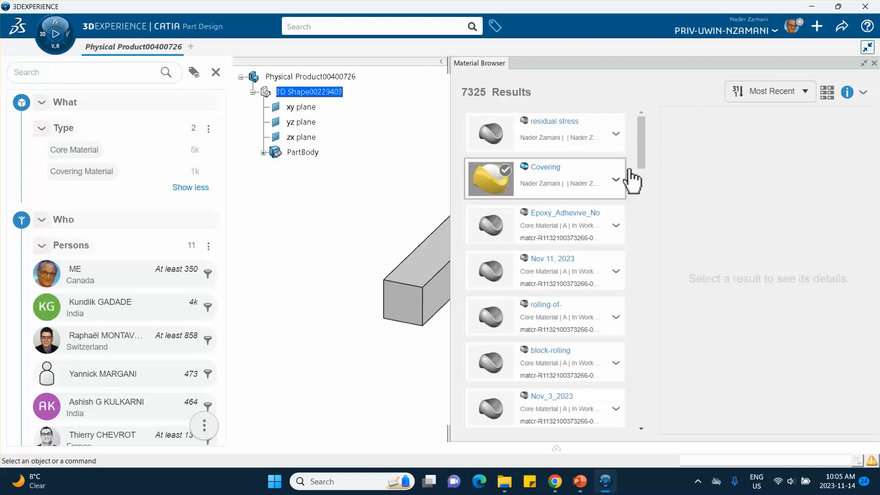
click(617, 136)
click(617, 136)
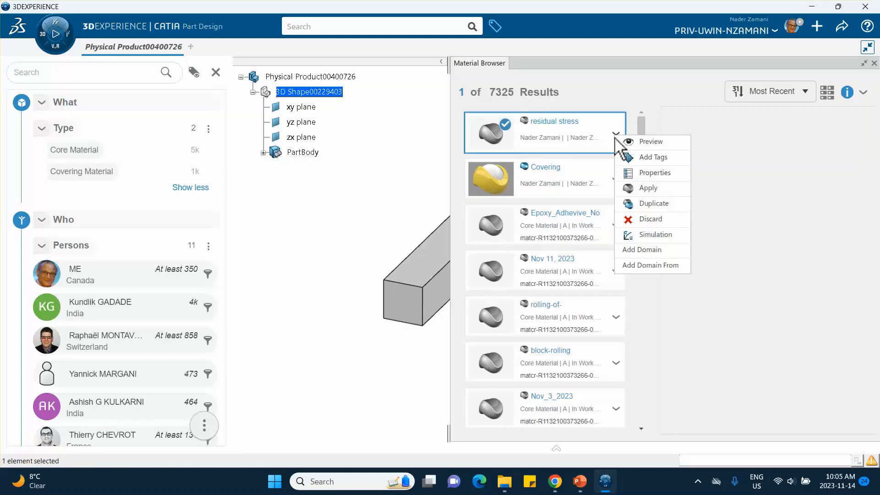
click(658, 188)
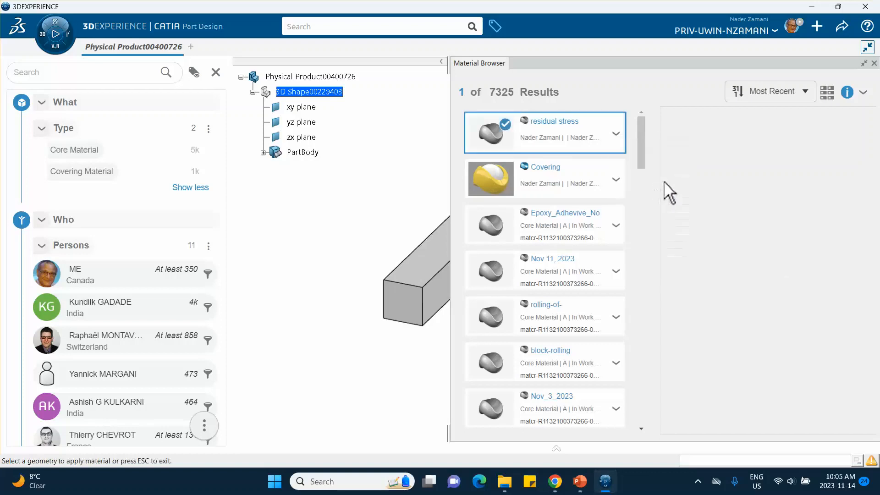
click(874, 63)
click(93, 78)
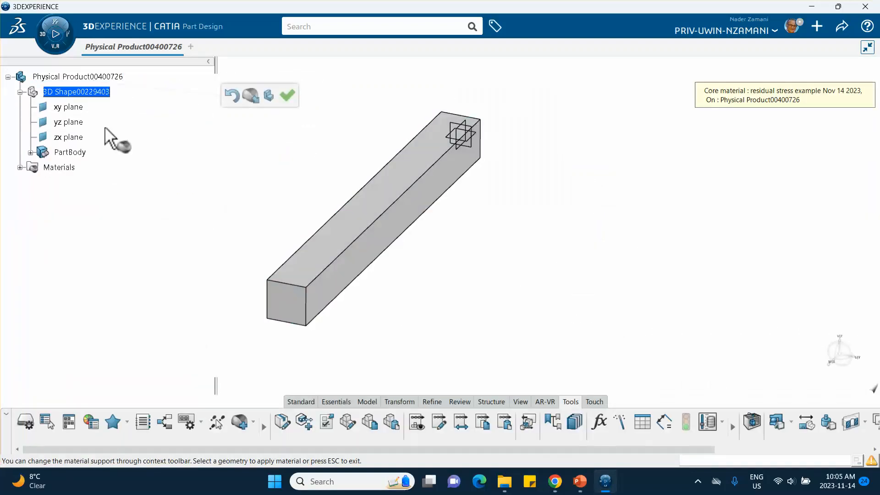
click(286, 93)
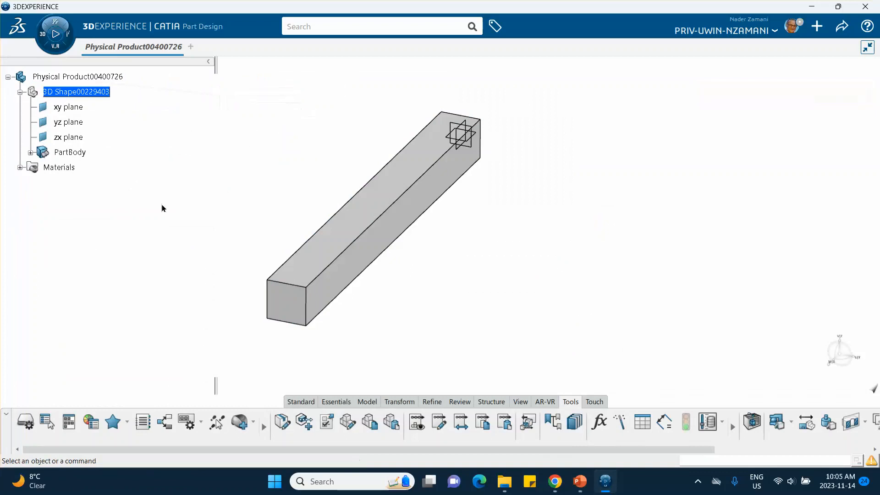
Step: Open the simulation domain definition of the residual stress material listed under the product's materials
click(20, 167)
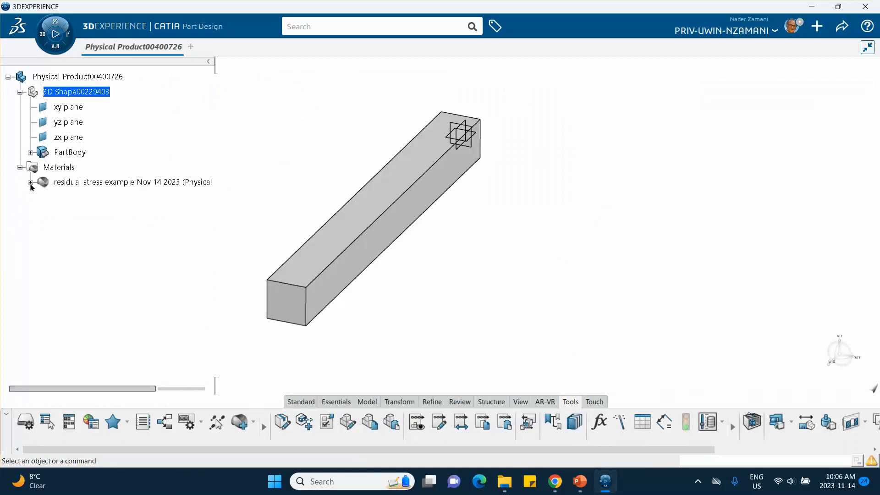
click(30, 182)
click(84, 202)
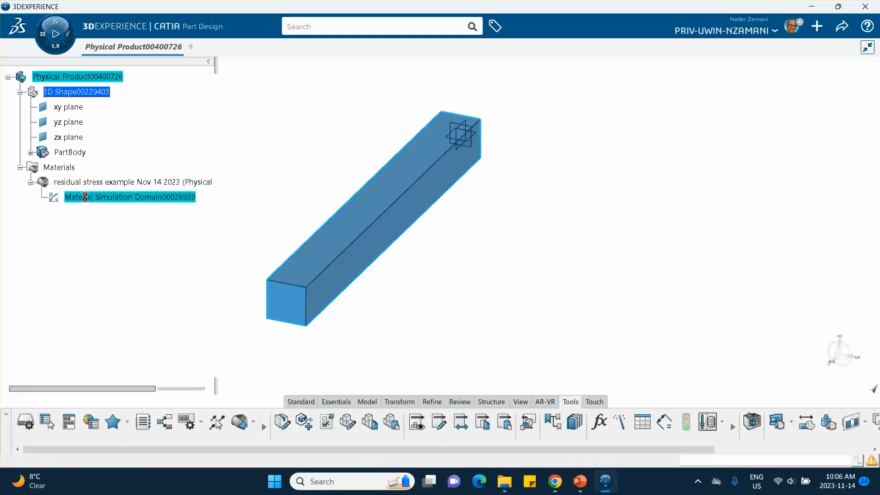
double_click(121, 198)
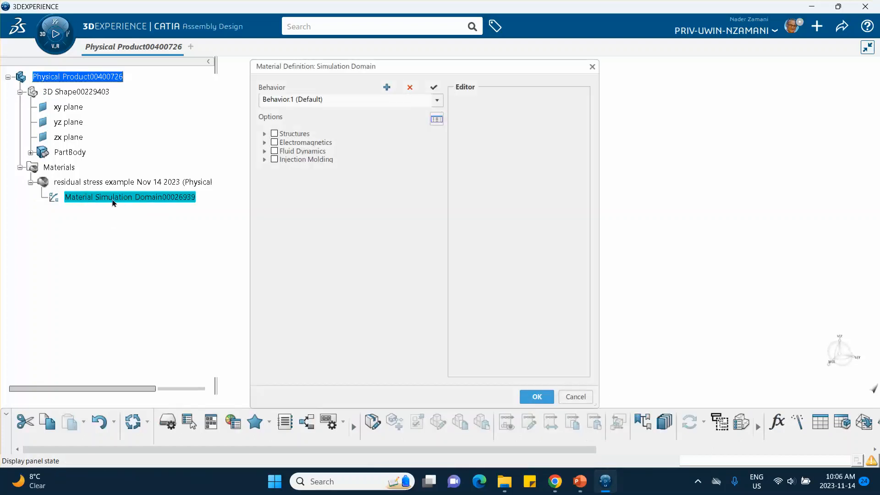
Step: Add the Elastic option to the material behavior, under Structures, Abaqus Multiphysics, Mechanical, Elasticity
click(265, 134)
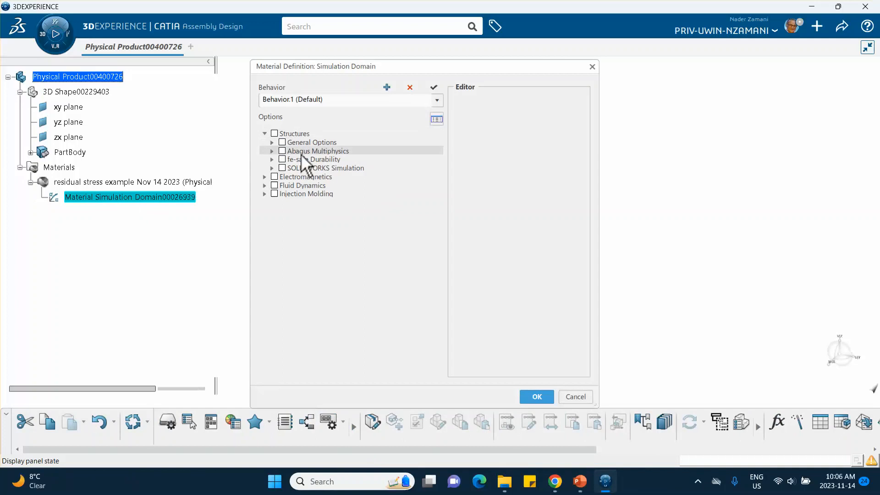
click(271, 152)
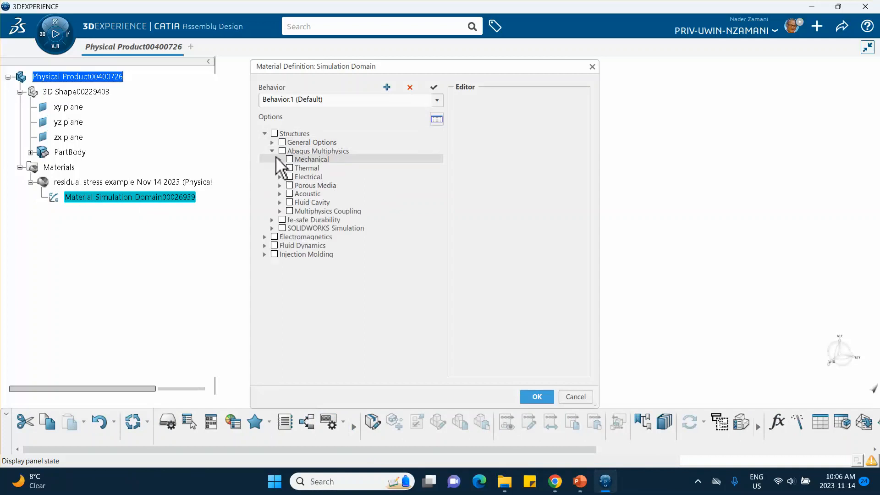
click(279, 159)
click(287, 167)
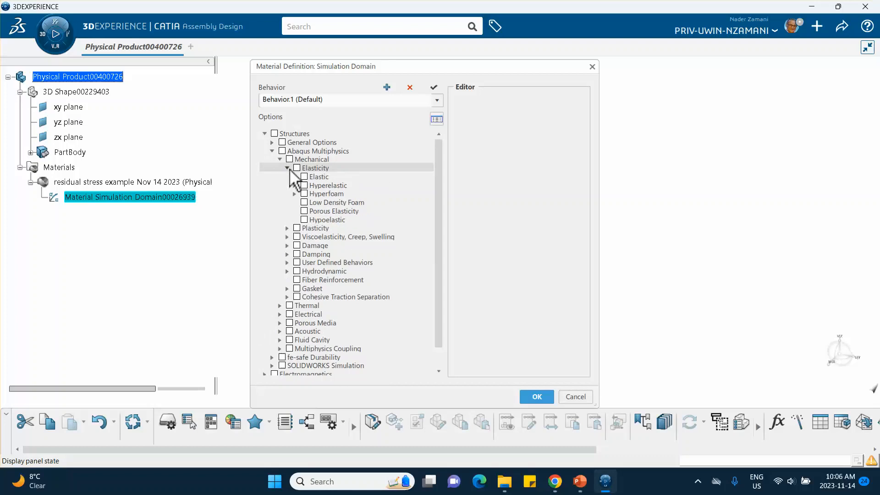
click(316, 177)
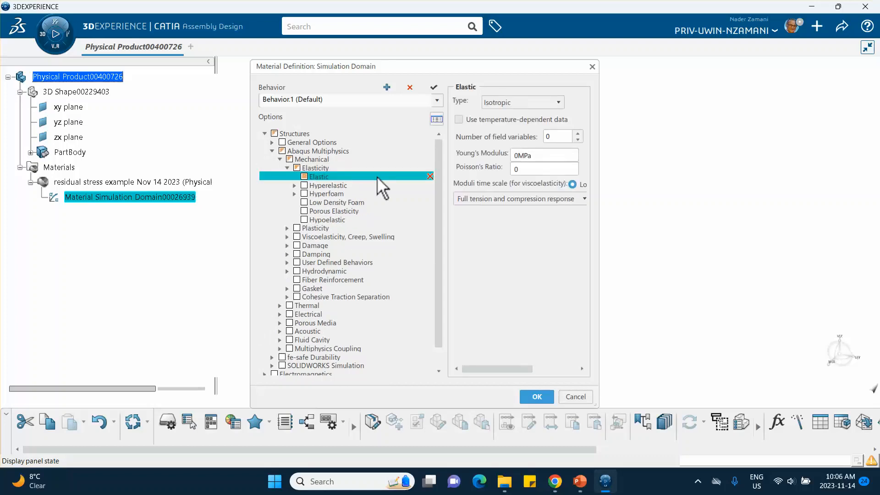
Step: Set the isotropic elastic Young's modulus to 200 GPa and Poisson's ratio to 0.3, and save the material definition
double_click(527, 156)
text(2)
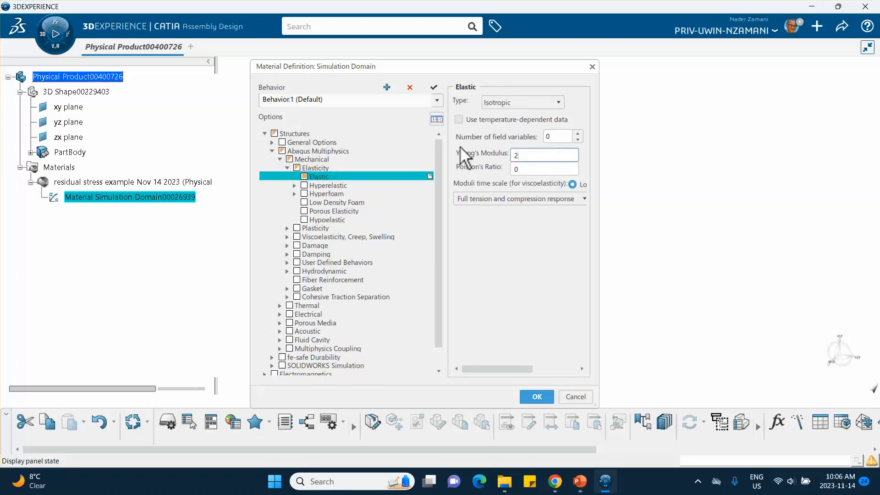
text(00GPa)
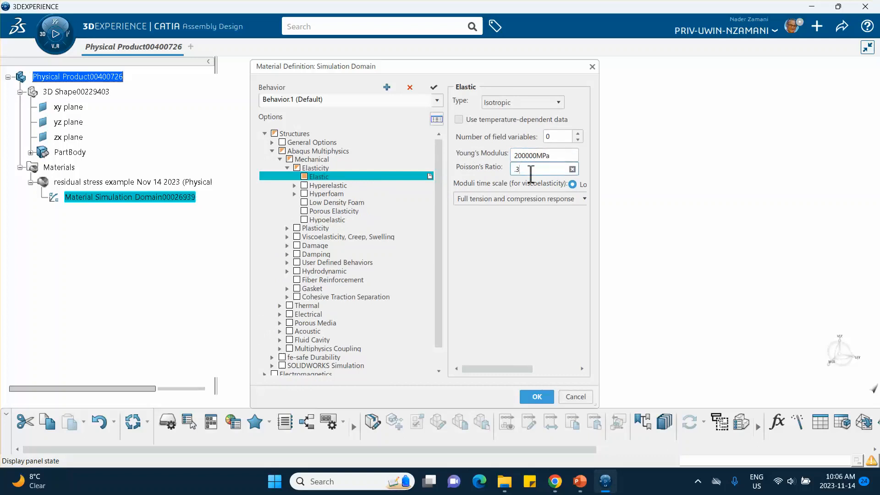
click(536, 397)
click(524, 316)
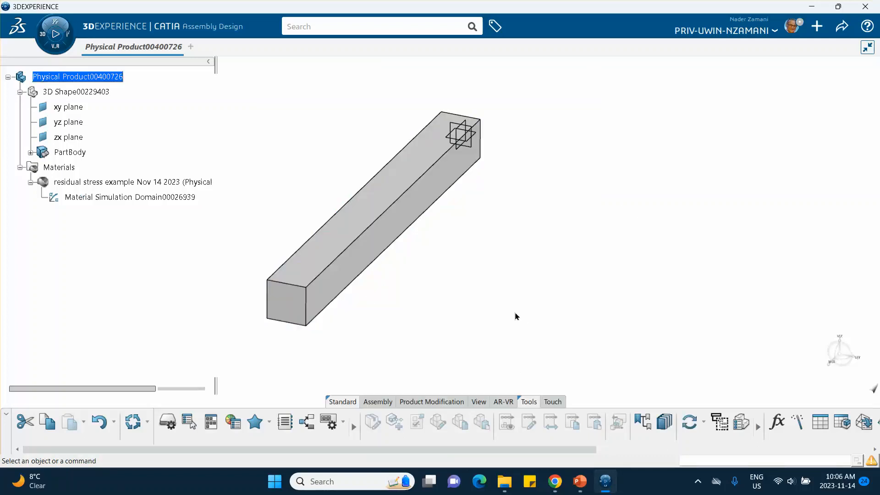
Step: Switch to the Structural Model Creation app and create a finite element model for the product
middle_drag(205, 277, 242, 265)
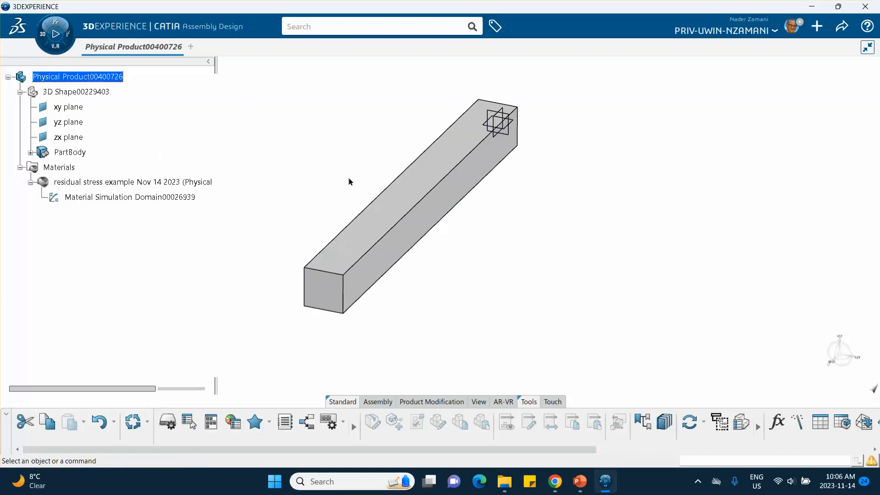
click(51, 36)
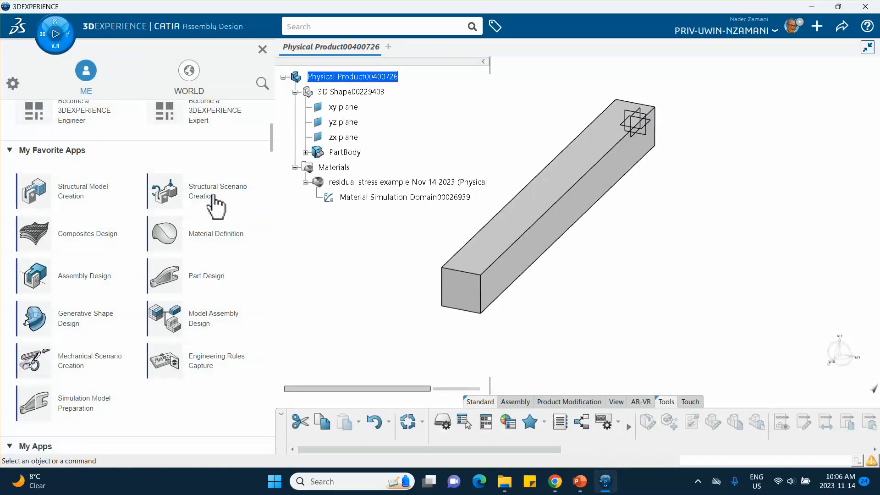
click(83, 195)
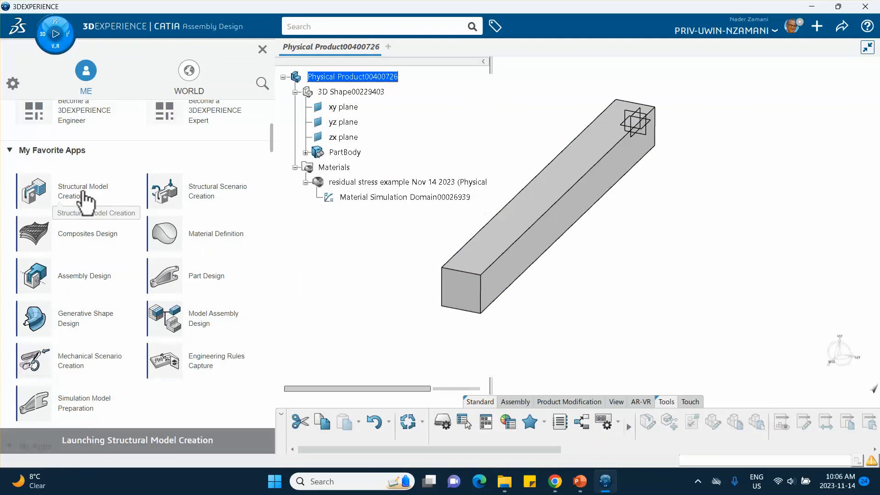
click(589, 167)
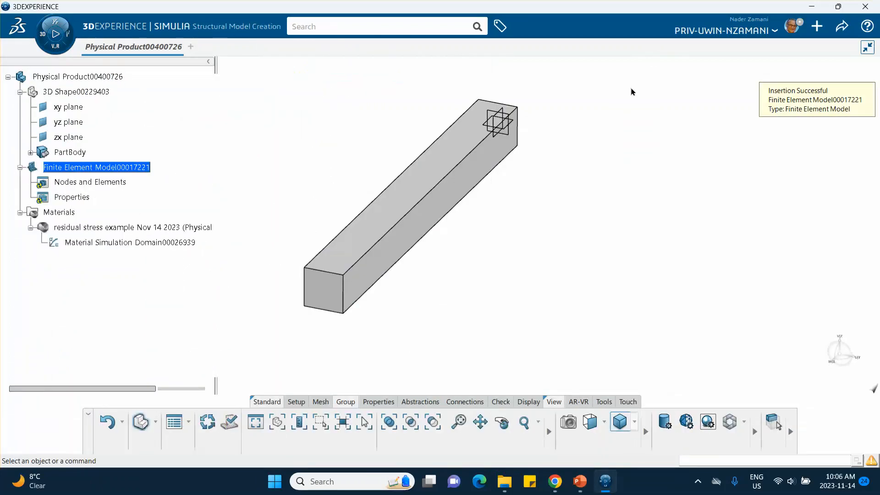
Step: Start a Sweep 3D Mesh with the block's PartBody as support and a mesh size of 20 mm
click(322, 401)
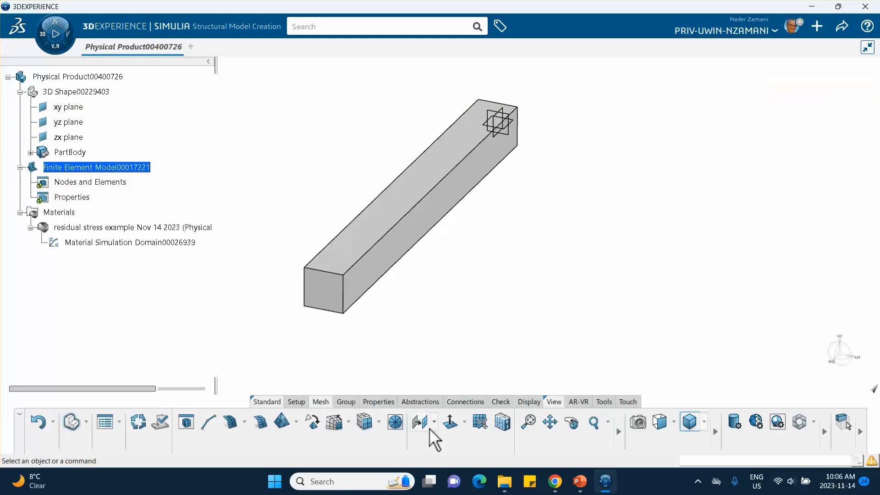
click(334, 422)
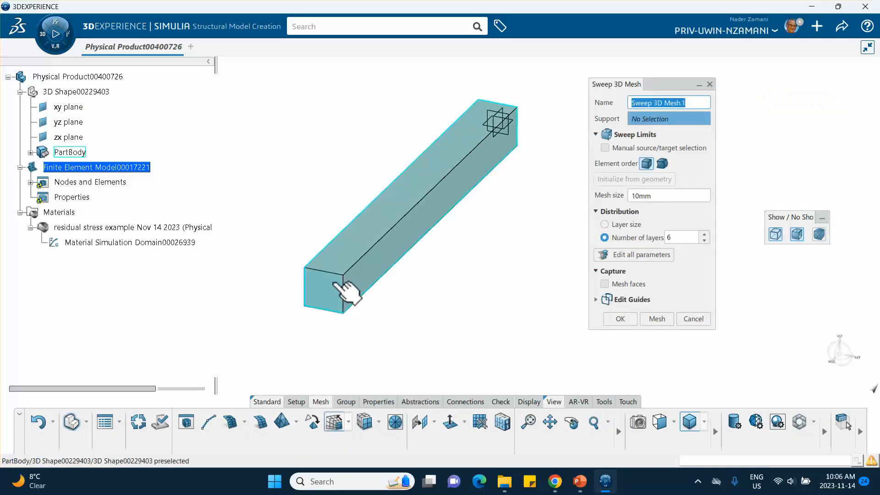
click(345, 290)
middle_drag(317, 300, 400, 278)
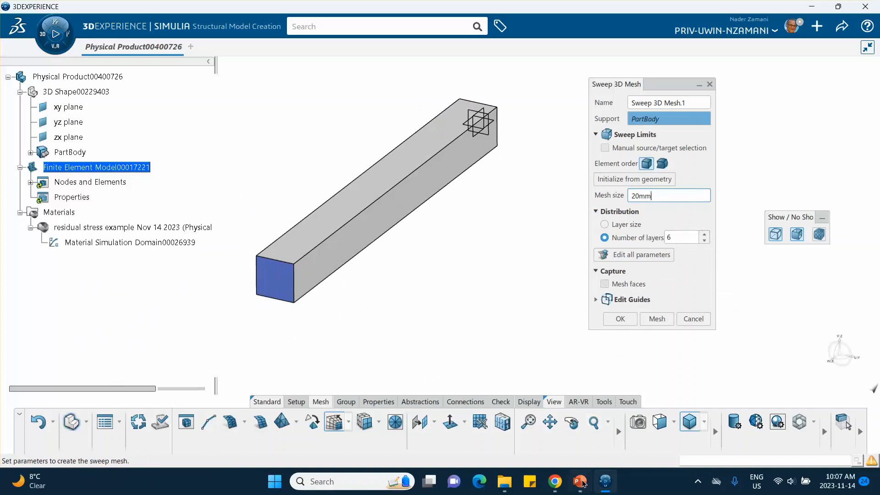
Step: Switch to PowerPoint and check the specified global mesh size on slide 3, returning to 3DEXPERIENCE
click(580, 481)
click(97, 296)
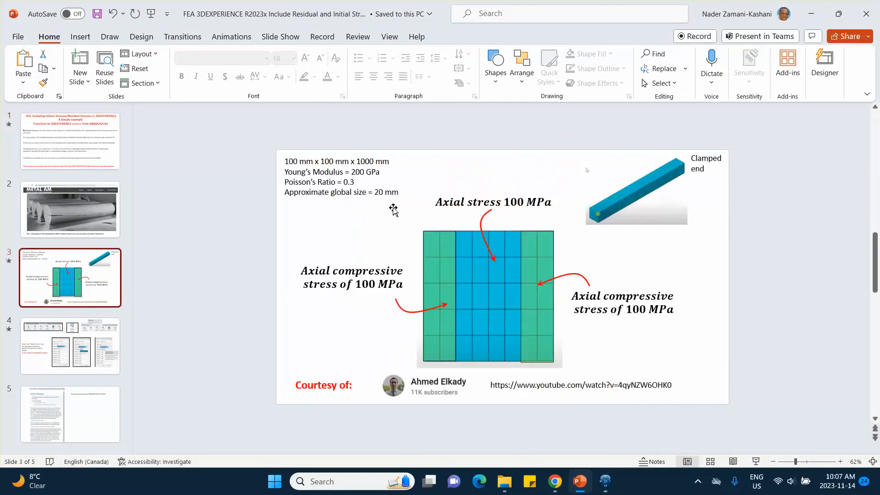
click(811, 14)
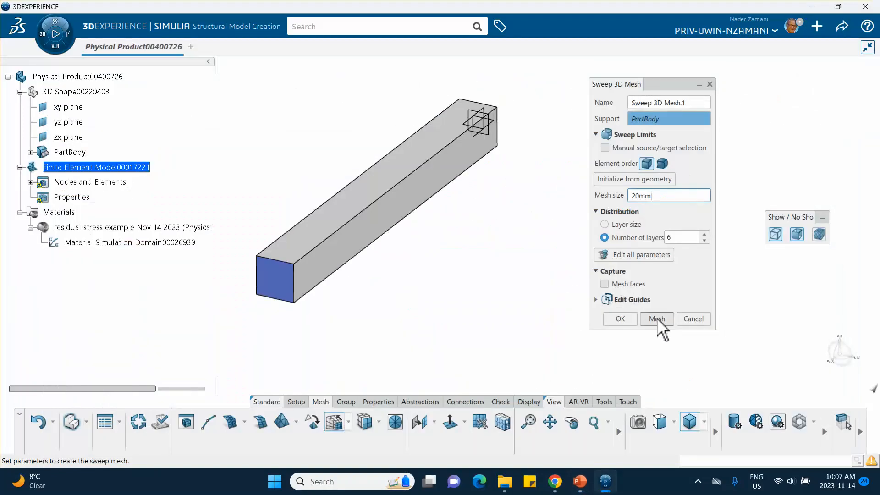
Step: Generate the swept mesh of the block with the 20 mm size and inspect its end face
click(657, 317)
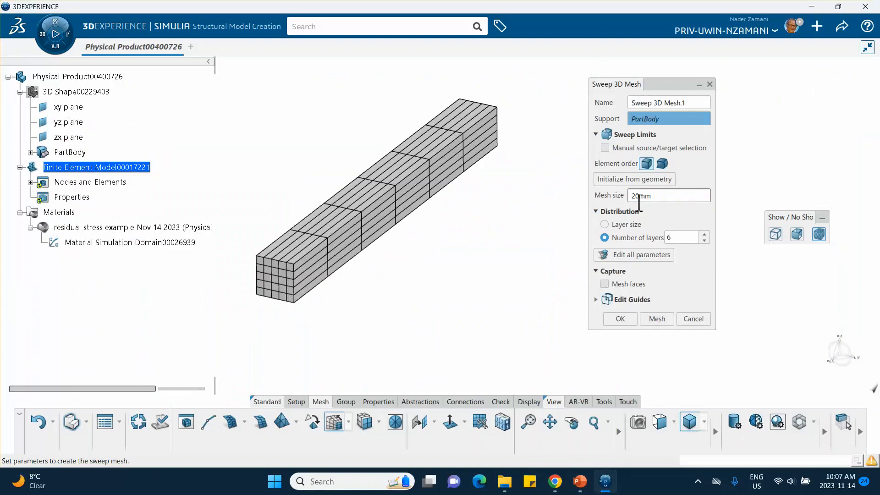
middle_drag(352, 287, 358, 253)
middle_drag(298, 277, 436, 257)
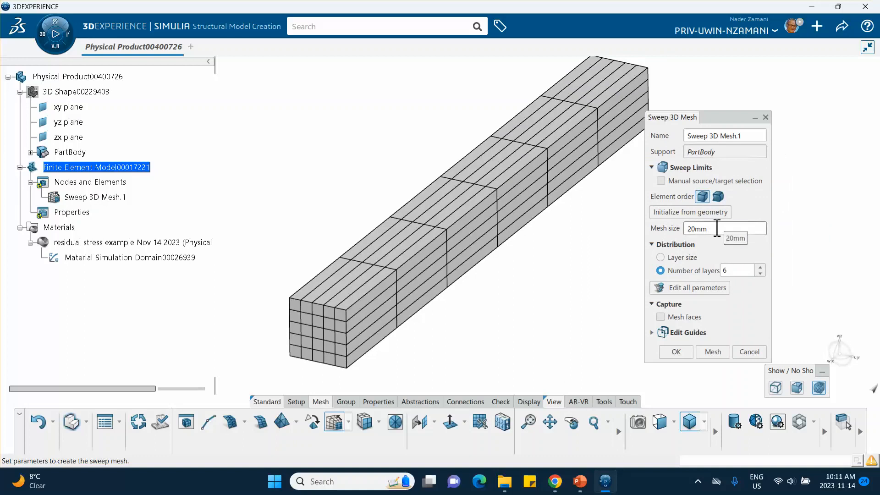
Step: Set the sweep mesh size to 12.5 mm and regenerate the block's mesh
double_click(716, 227)
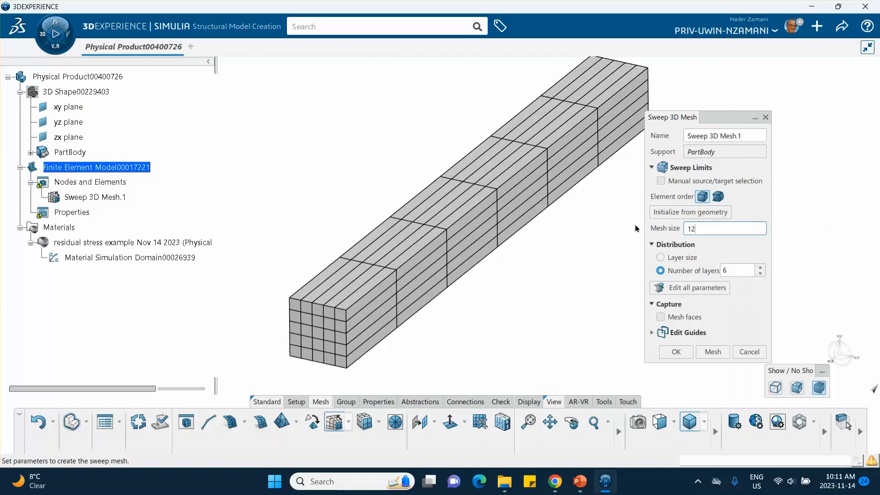
click(712, 351)
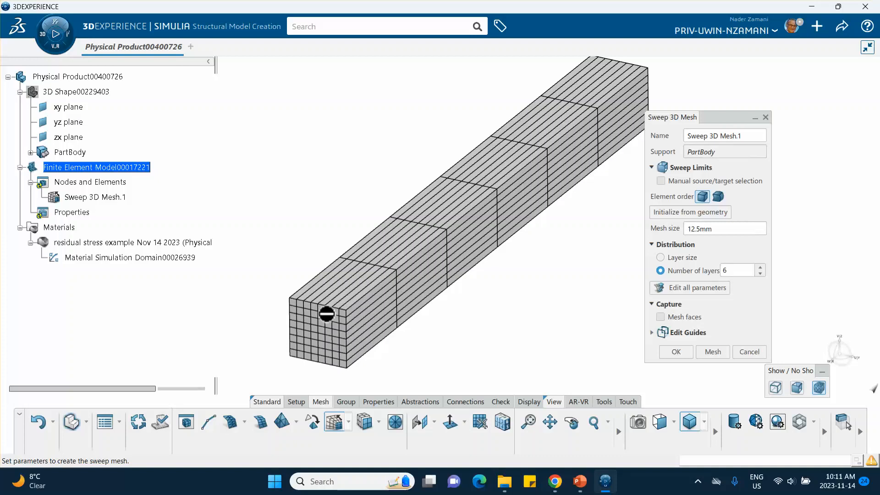
middle_drag(338, 311, 579, 92)
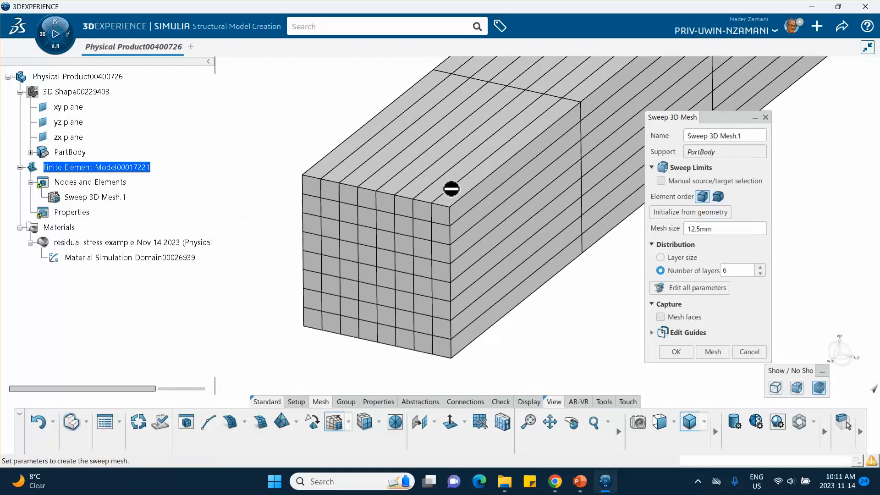
middle_drag(450, 189, 456, 248)
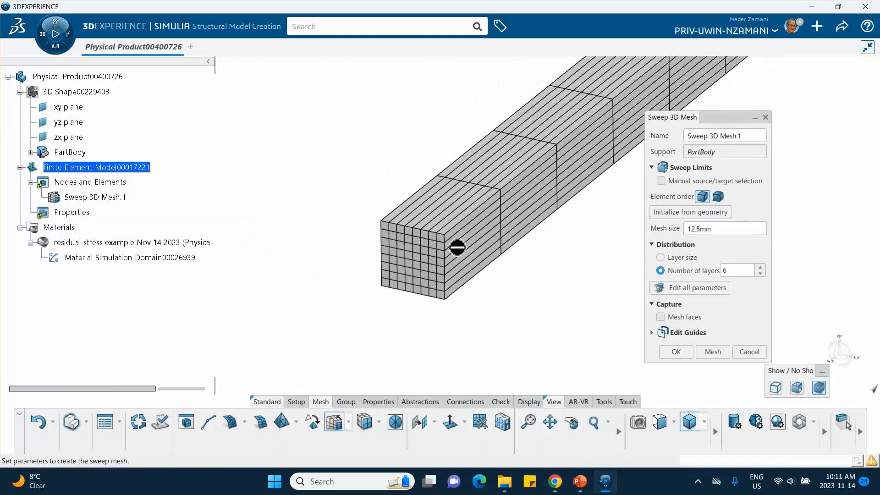
Step: Consult the reference mesh in PowerPoint, and regenerate the block's sweep mesh in 3DEXPERIENCE with 20 layers
click(580, 481)
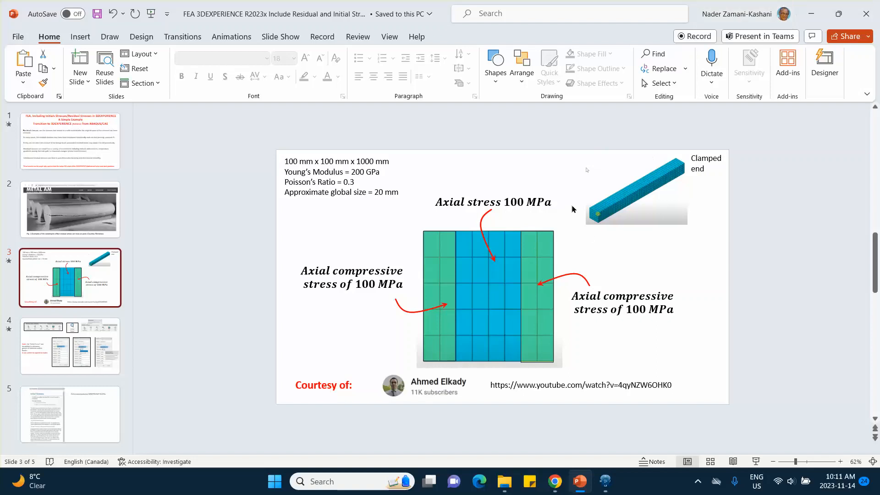
click(811, 14)
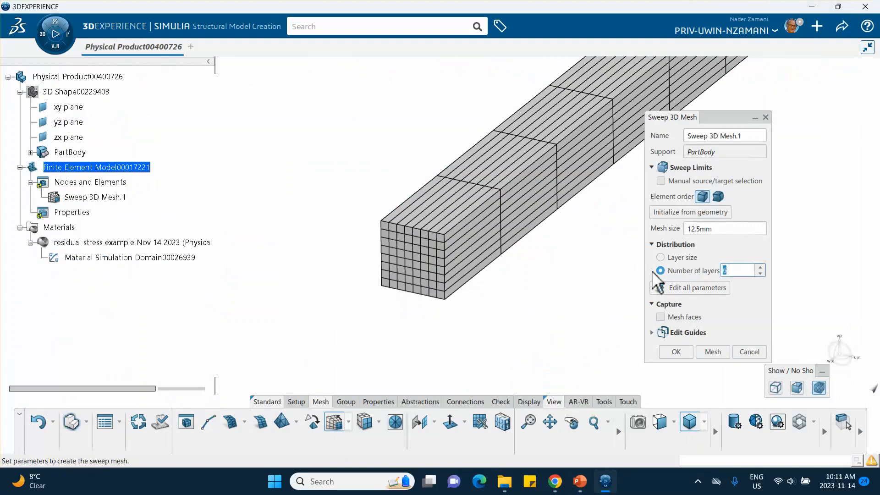
text(0)
click(713, 352)
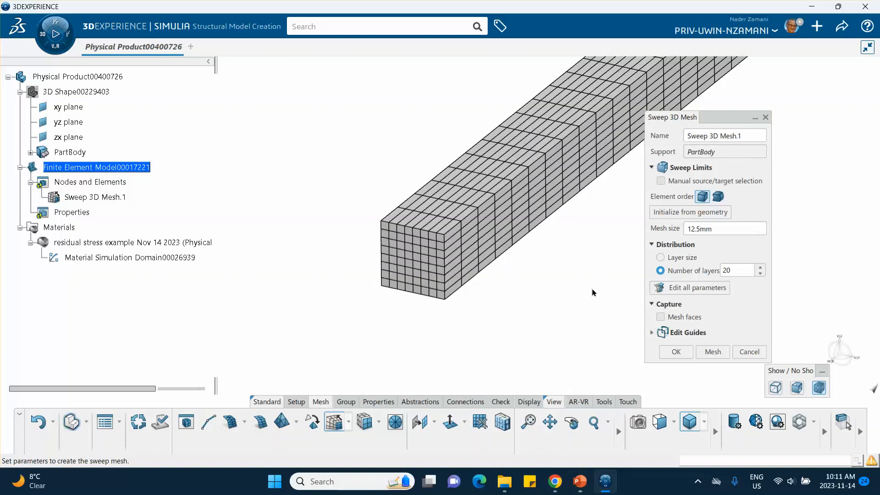
middle_drag(592, 292, 514, 336)
Step: Compare the mesh with the reference slide in PowerPoint, and accept the sweep mesh in 3DEXPERIENCE
click(580, 482)
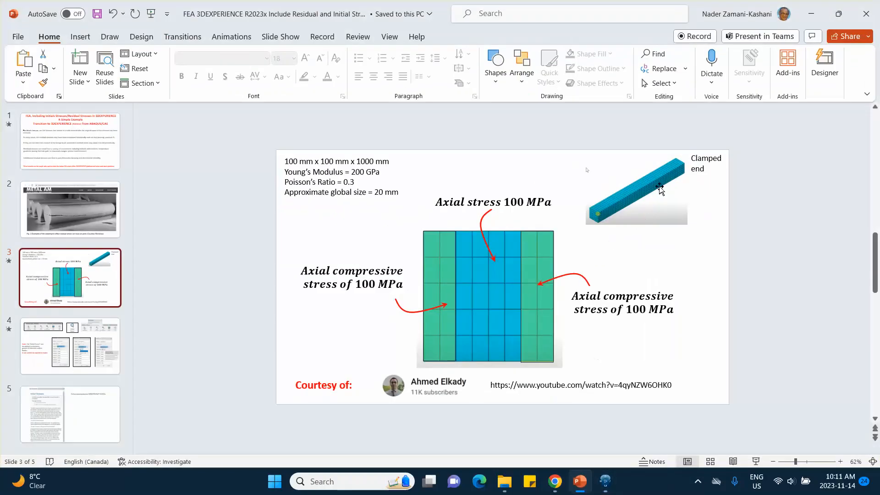
click(808, 9)
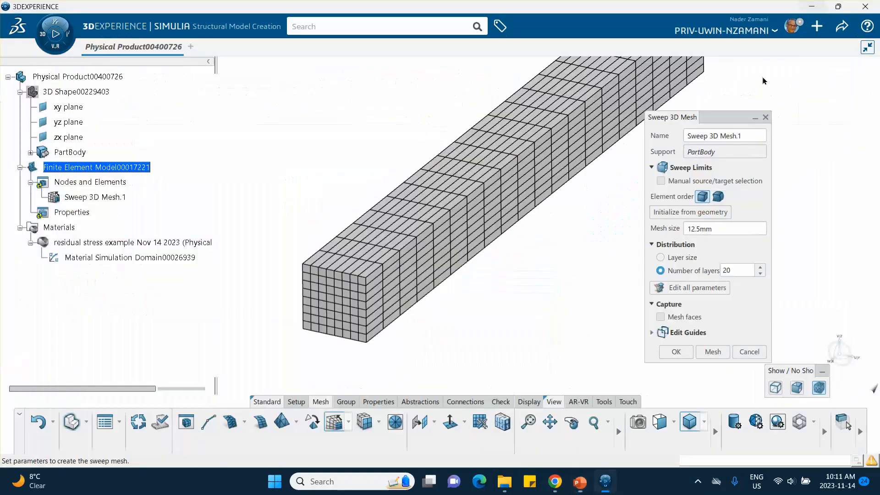
click(674, 352)
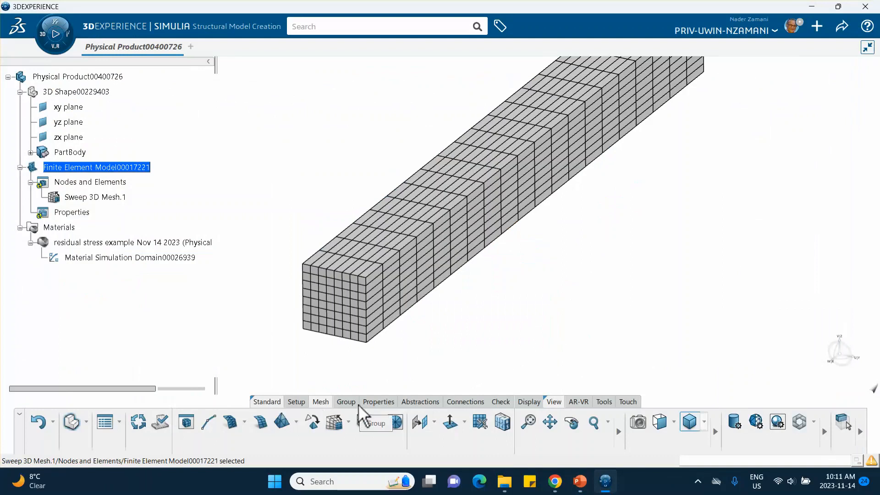
Step: Create a solid section supported by the block's PartBody, using the residual stress material
click(377, 402)
click(341, 421)
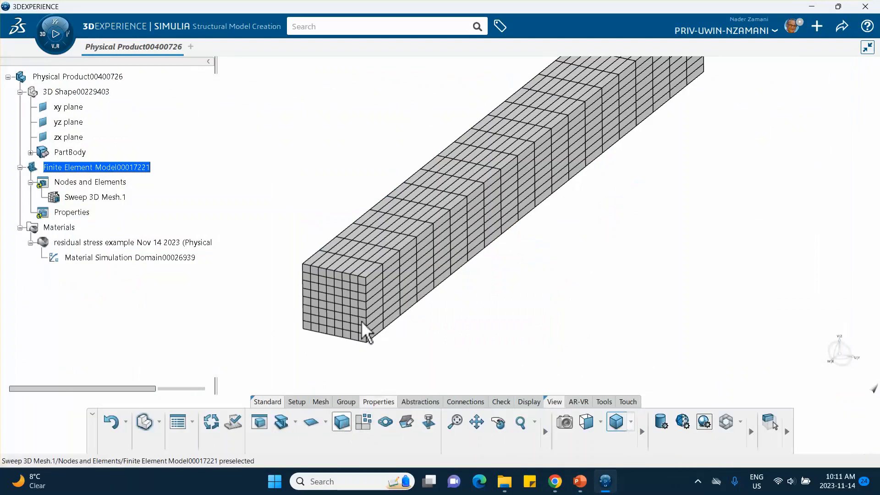
click(381, 242)
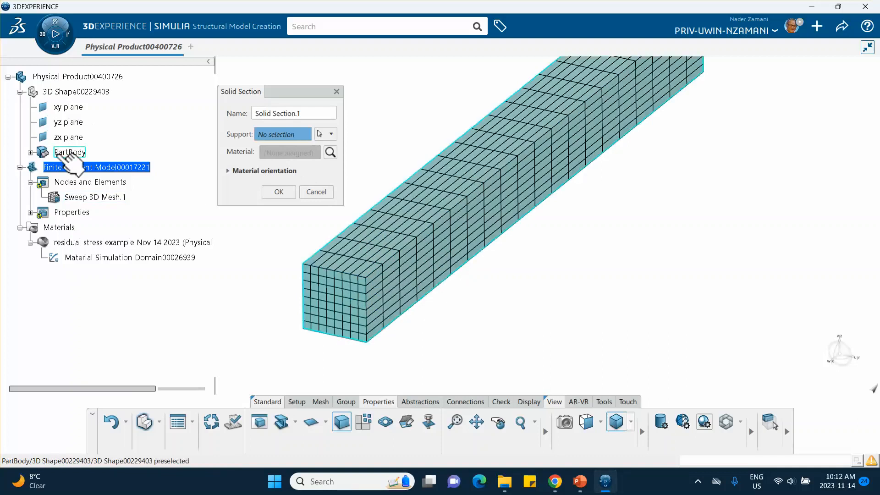
click(69, 153)
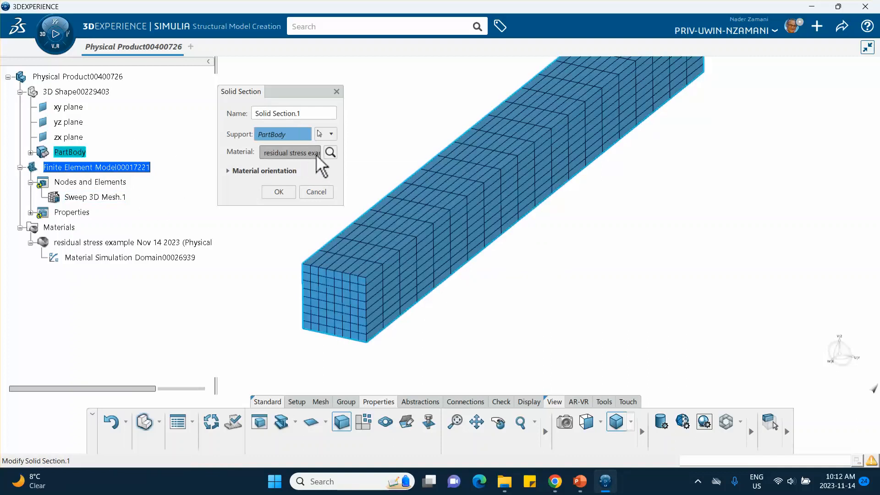
click(279, 192)
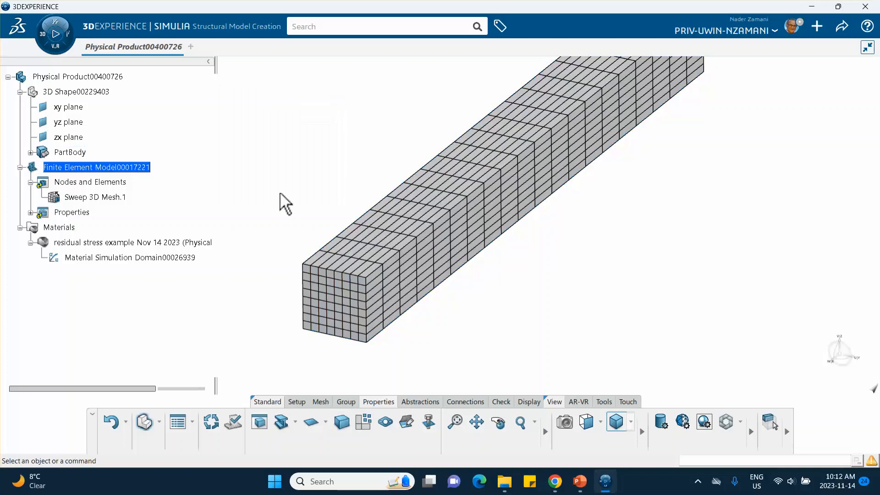
Step: Start a box-mode spatial group in the front view, with the box enclosing the two leftmost columns of elements
middle_drag(274, 190, 290, 211)
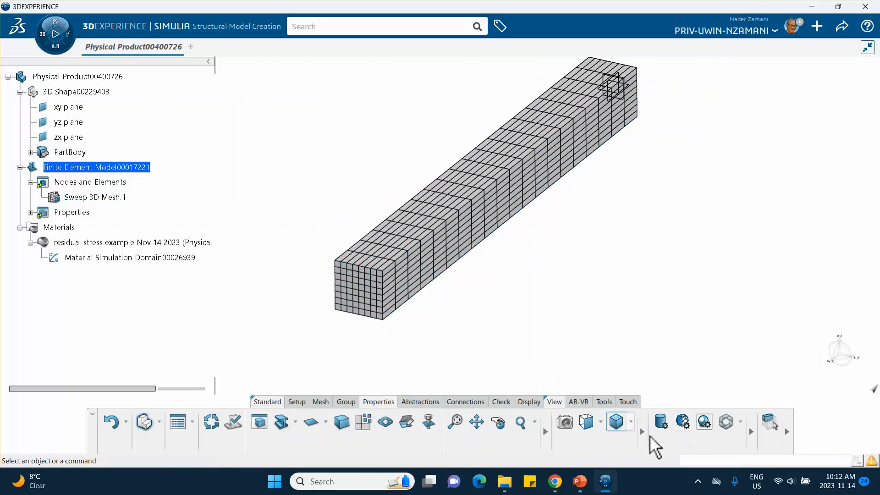
click(600, 422)
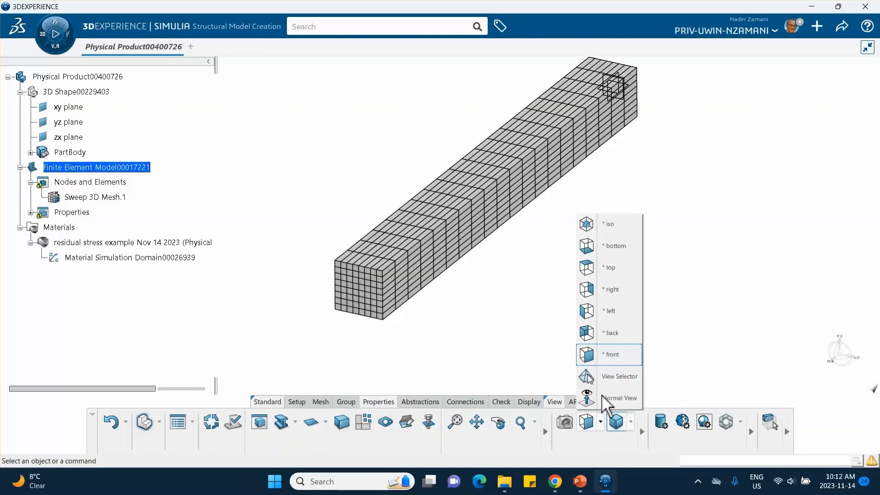
click(612, 358)
middle_drag(626, 230, 358, 361)
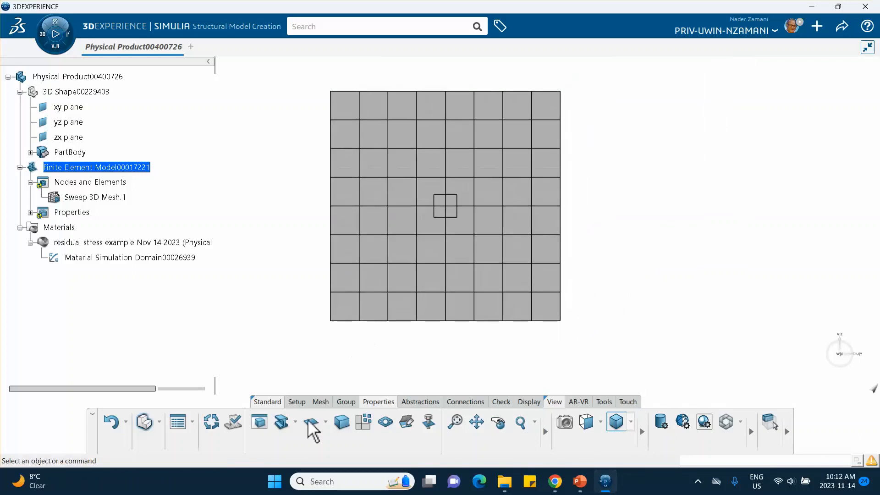
click(346, 401)
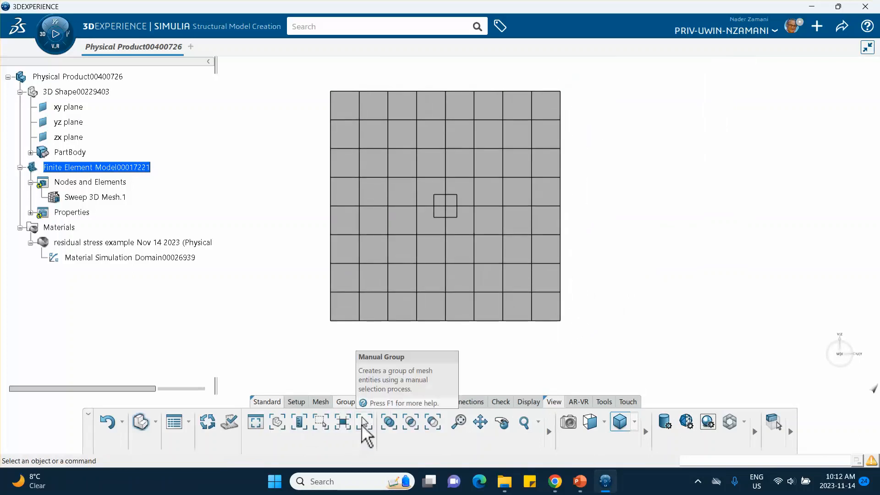
click(325, 422)
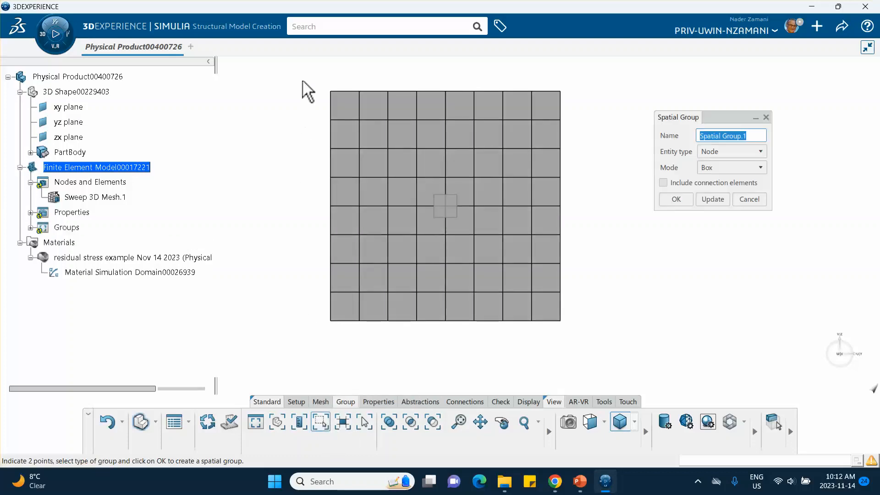
click(313, 74)
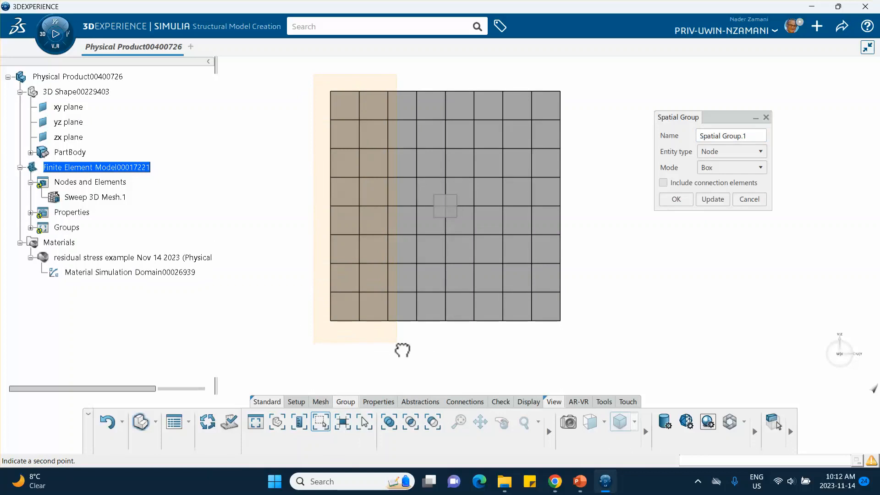
click(398, 344)
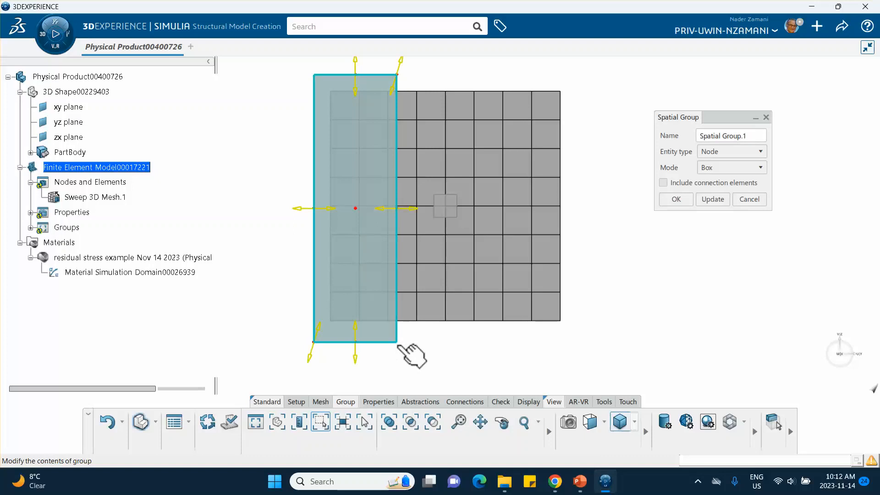
Step: Stretch the spatial group's box along the block so it encloses the left columns over the full length
middle_drag(479, 251, 540, 249)
middle_drag(490, 234, 387, 267)
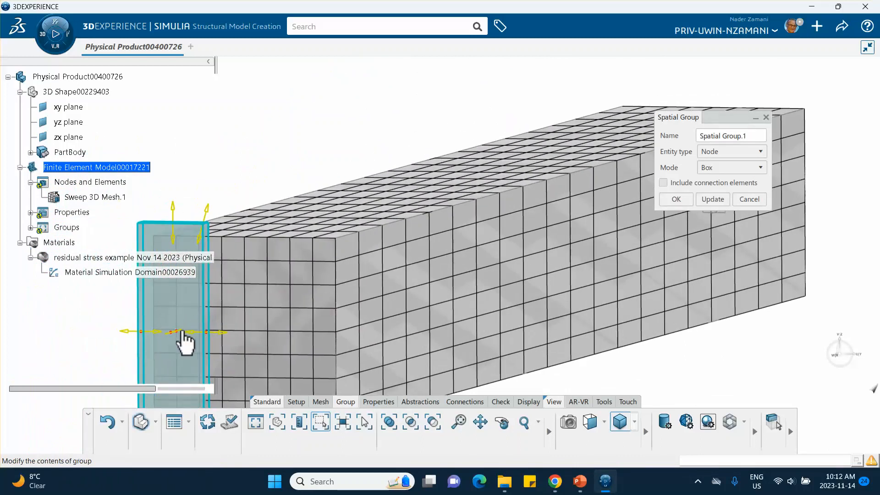
click(432, 245)
middle_drag(295, 294, 448, 193)
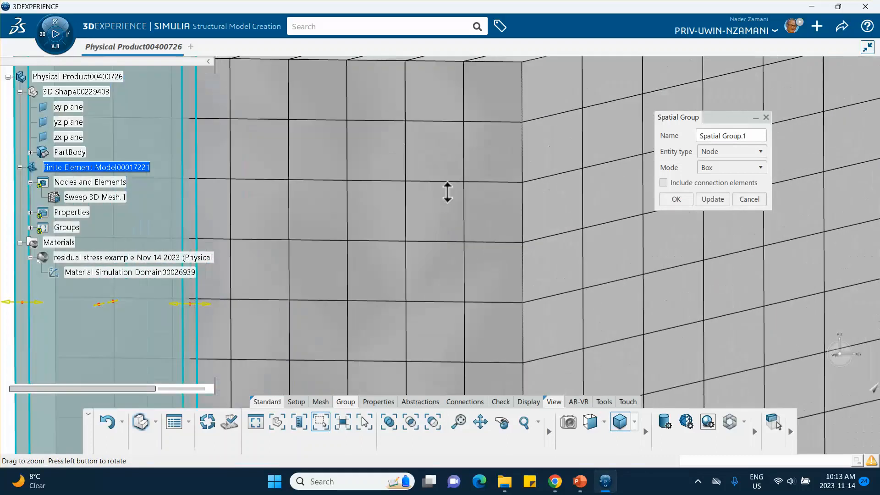
middle_drag(392, 221, 490, 293)
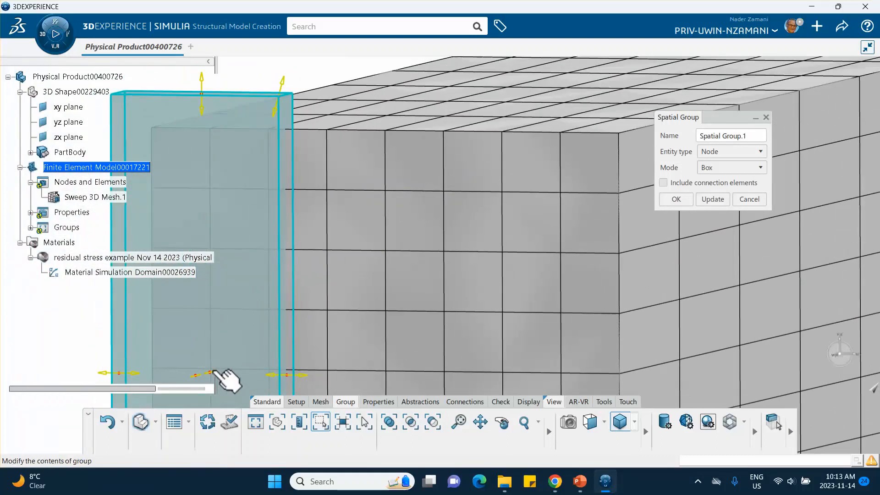
drag(220, 379, 551, 222)
middle_drag(550, 222, 326, 296)
click(551, 220)
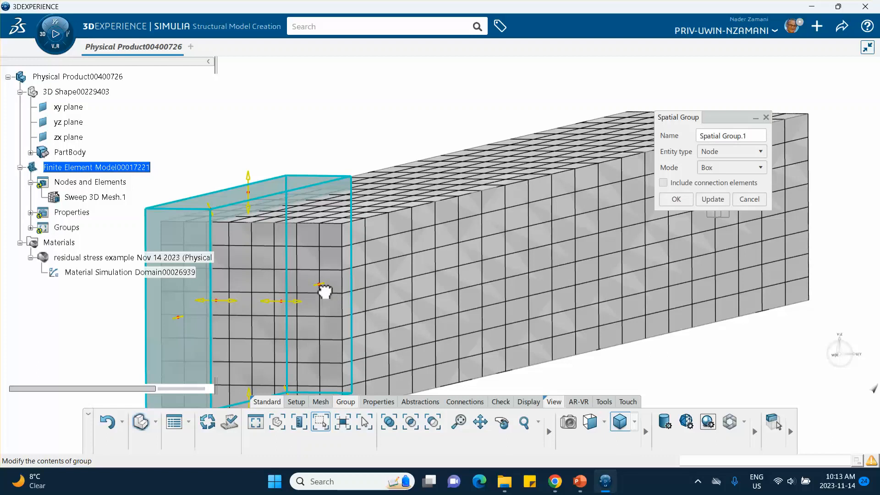
drag(325, 292, 802, 125)
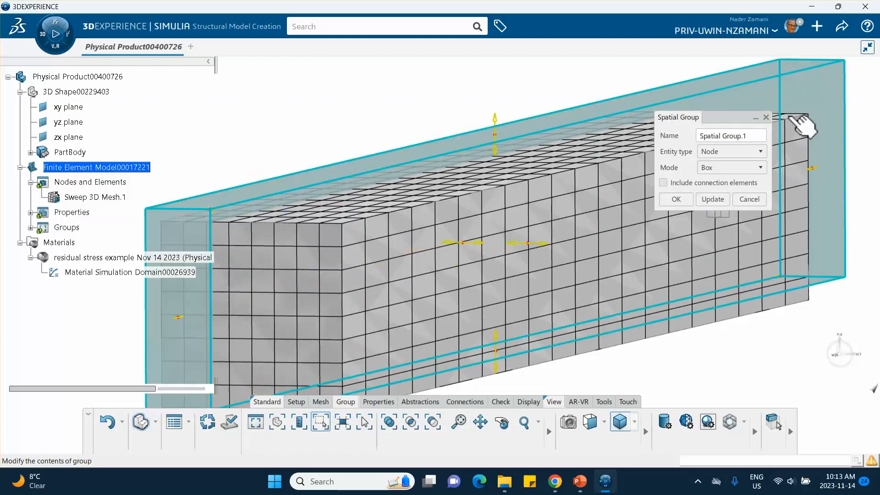
Step: Name the spatial group left, set its entity type to Element, and create it, expanding the Groups branch
triple_click(752, 135)
key(BackSpace)
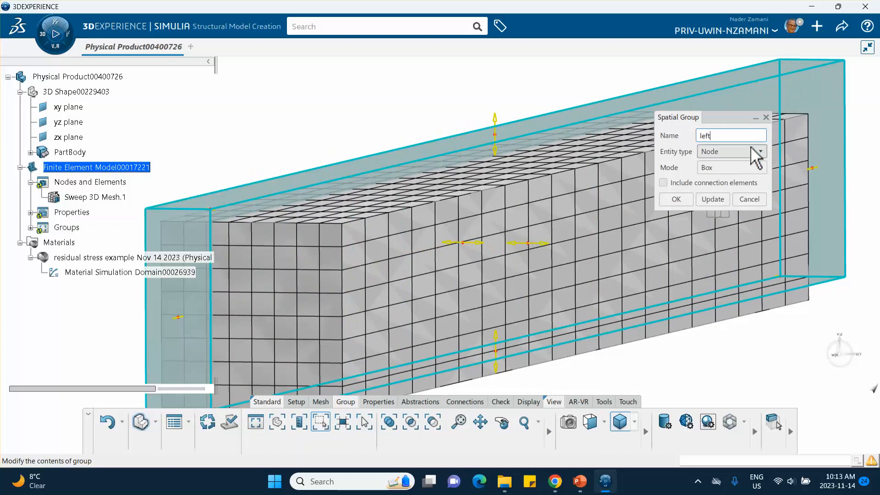
click(759, 150)
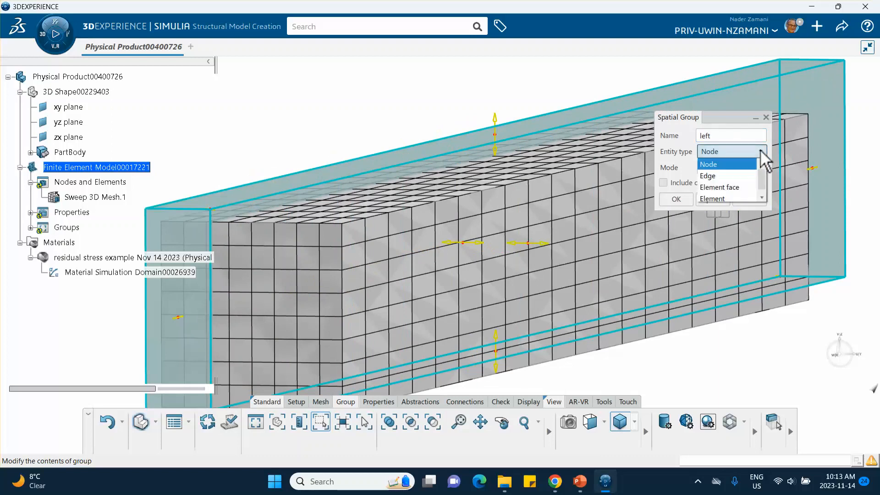
click(743, 198)
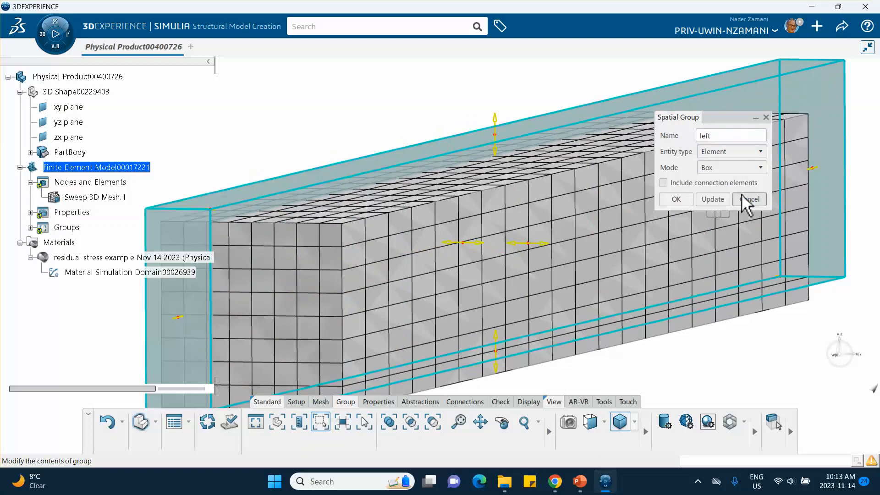
click(676, 199)
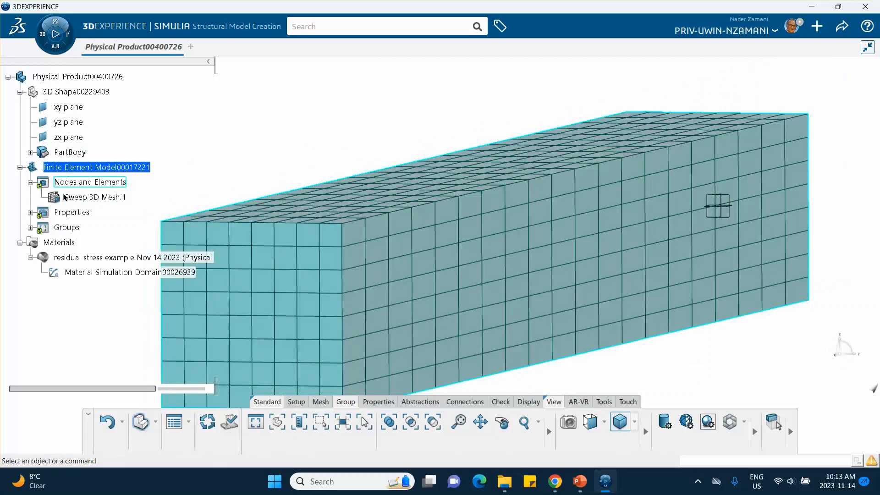
click(30, 227)
Step: Start a second box-mode spatial group in the front view, enclosing the two rightmost columns of elements
middle_drag(142, 211, 227, 148)
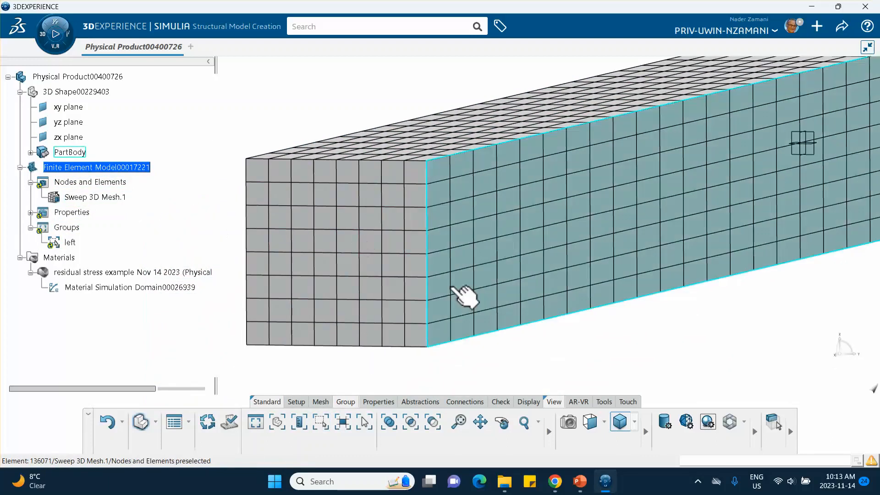
click(591, 424)
middle_drag(578, 236, 374, 310)
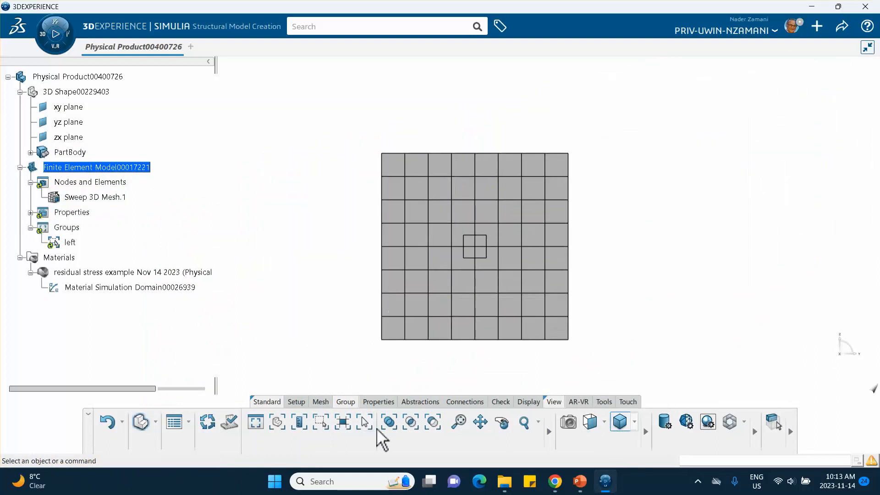
click(320, 422)
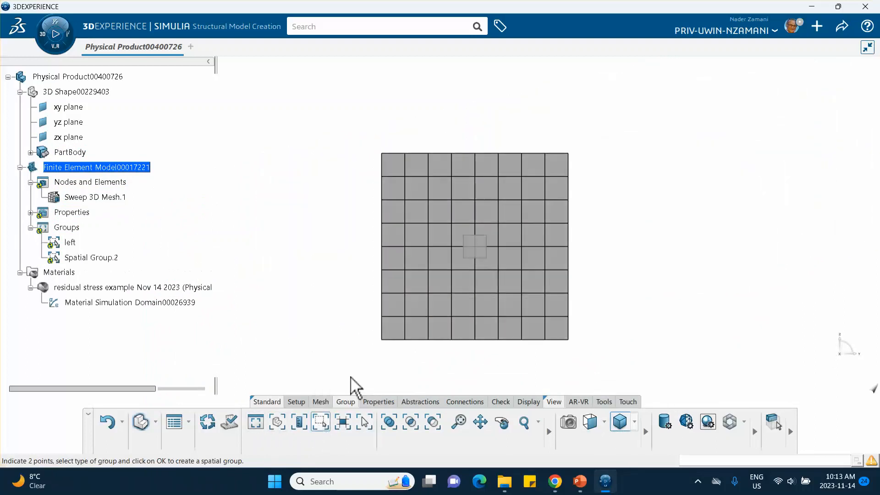
click(515, 119)
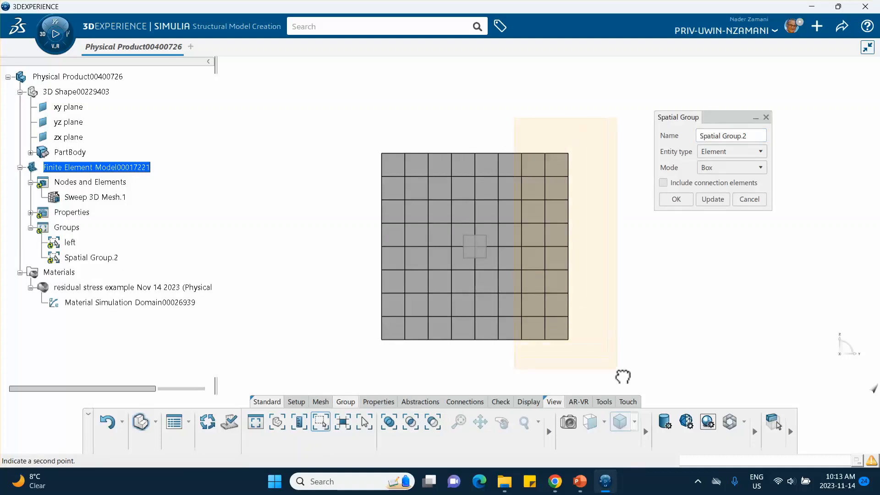
click(603, 373)
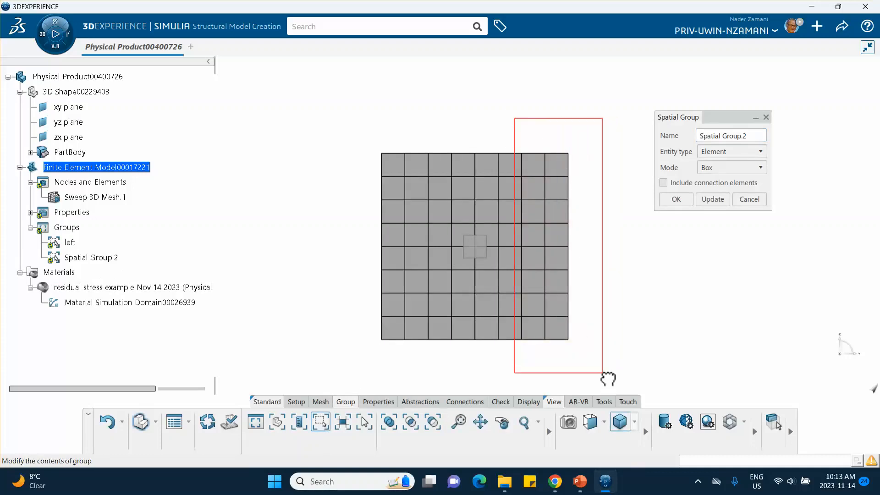
Step: Stretch the second group's box past the block's far end, and create the element group with the name right
middle_drag(643, 290, 360, 216)
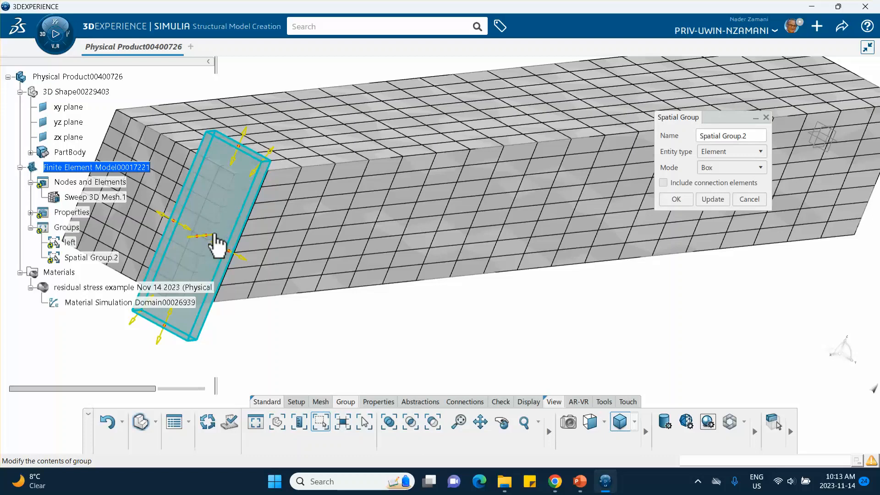
drag(215, 238, 609, 206)
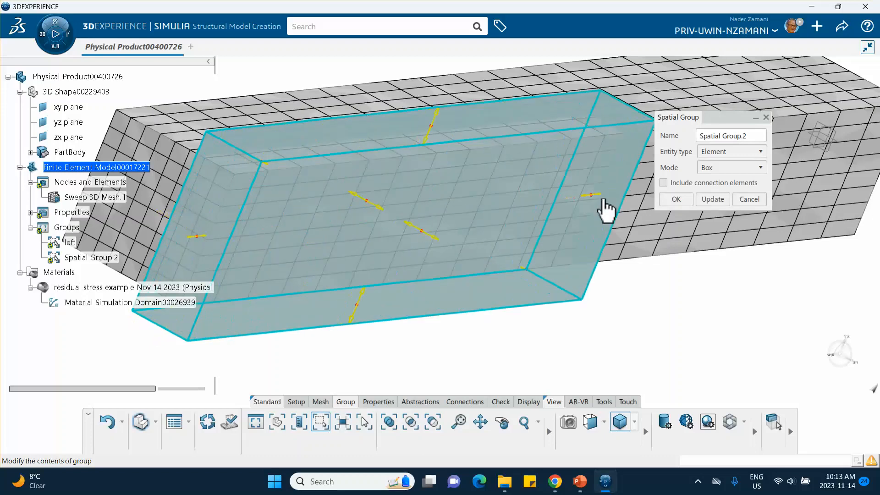
middle_drag(545, 244, 416, 295)
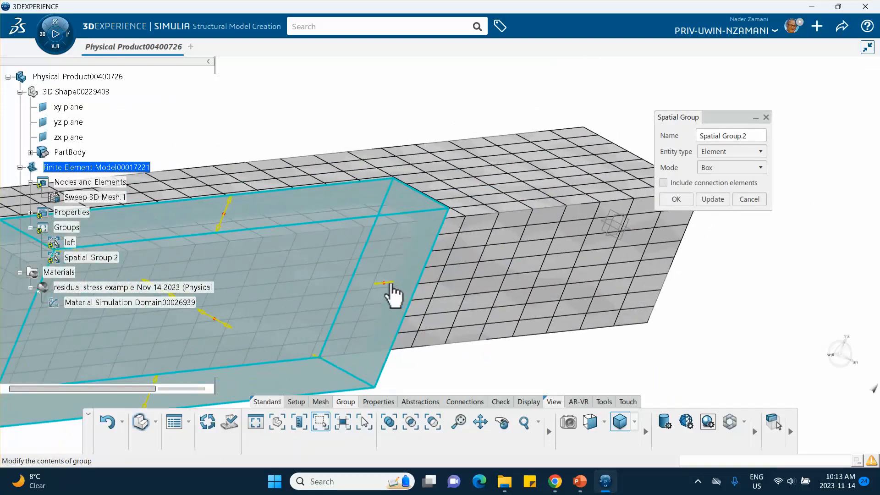
drag(393, 290, 755, 186)
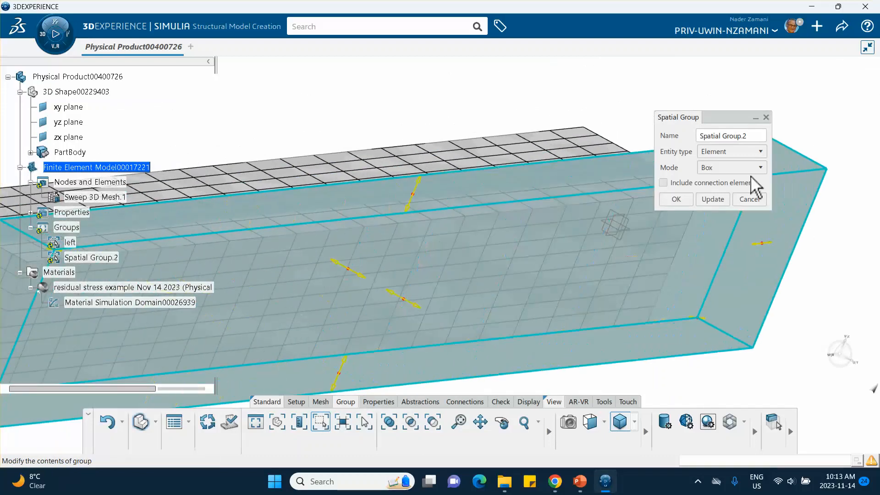
double_click(740, 135)
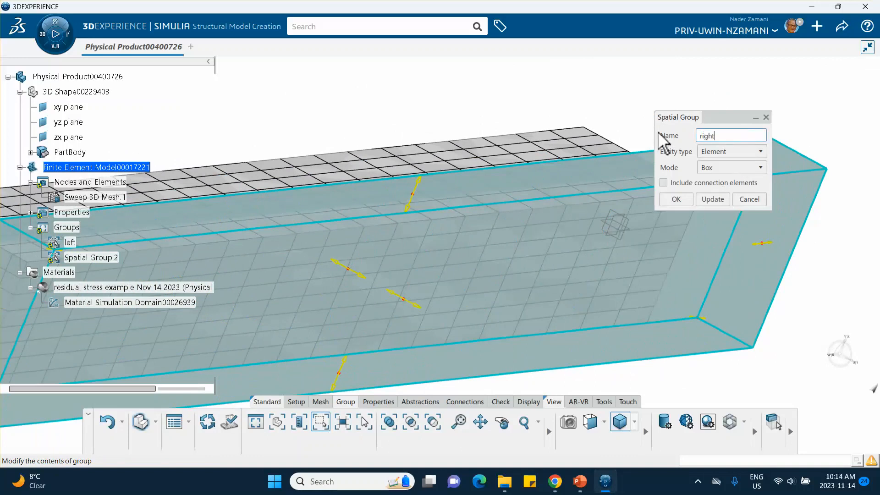
click(676, 199)
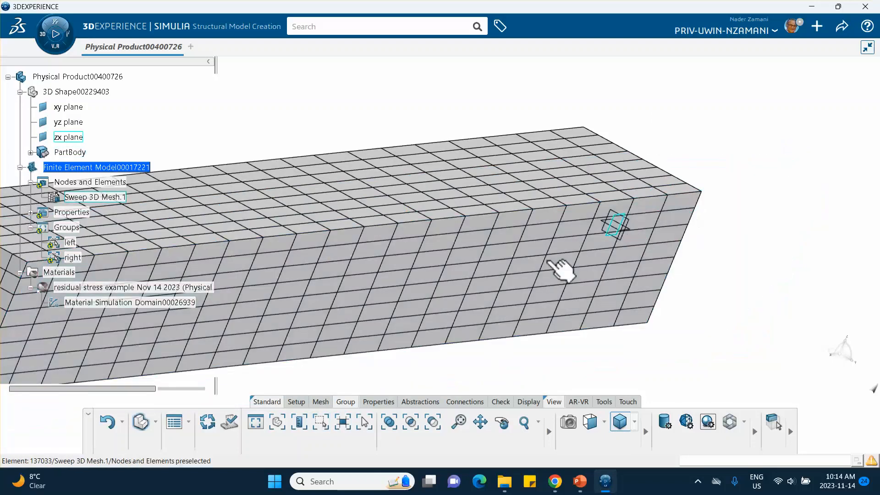
Step: Start a third box-mode spatial group in the front view, enclosing the four middle columns of elements
middle_drag(559, 267, 636, 224)
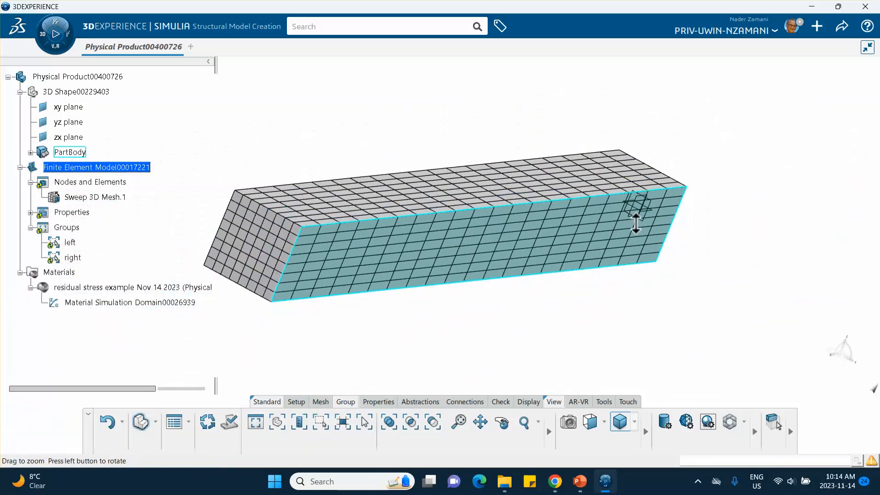
click(591, 422)
middle_drag(490, 276, 478, 255)
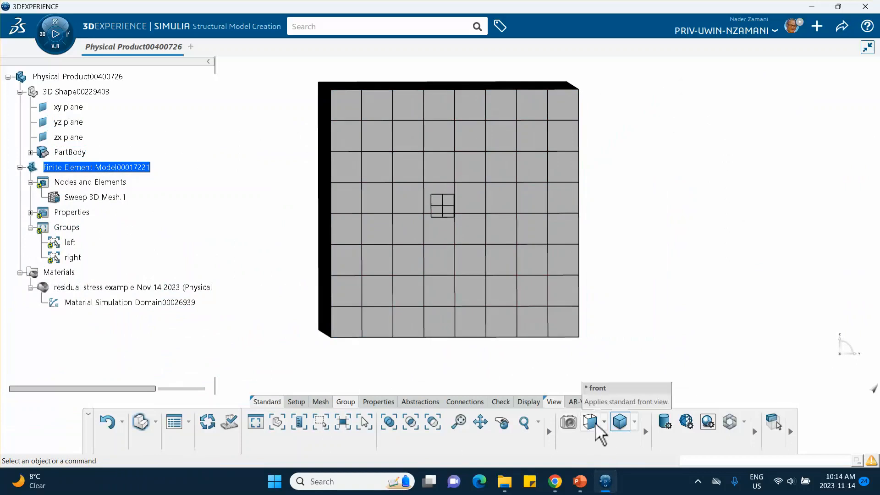
click(592, 424)
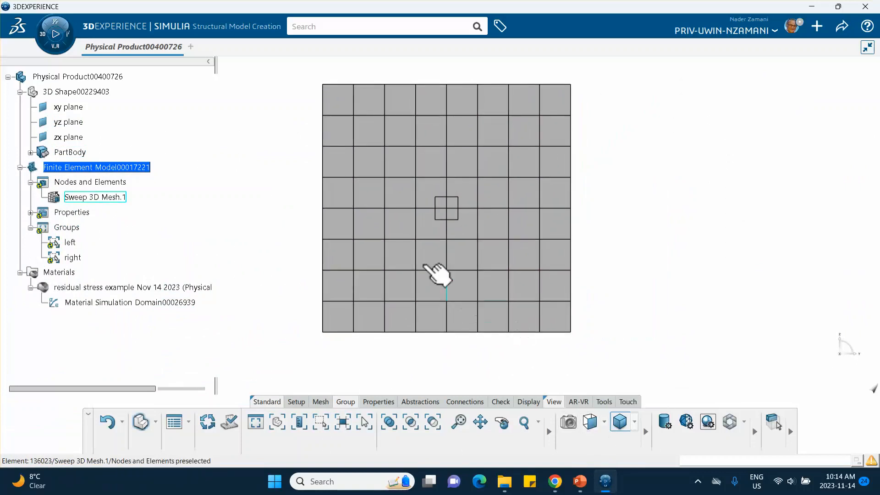
click(317, 422)
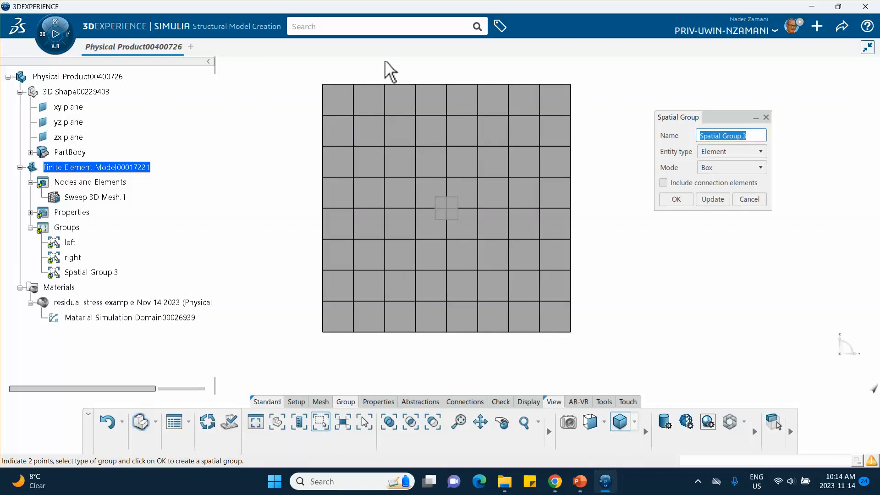
click(385, 62)
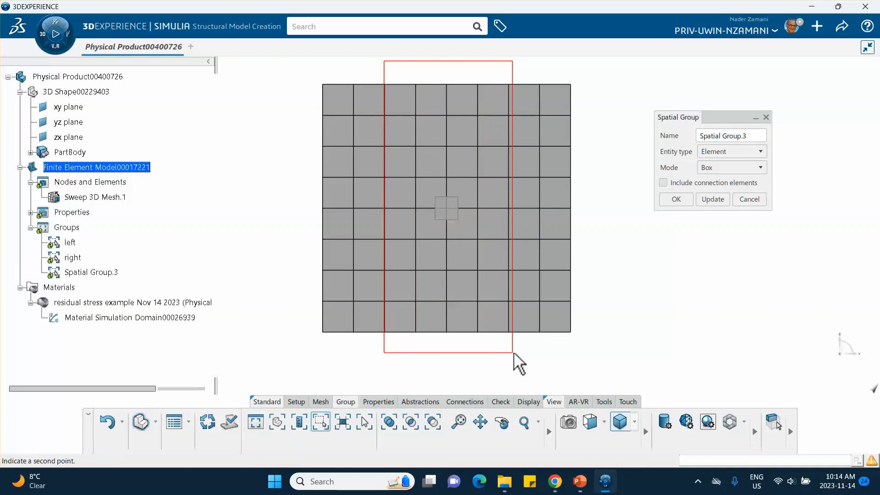
click(512, 353)
Step: Stretch the third group's box over the block's full length, and create the element group with the name center
middle_drag(609, 269, 545, 286)
drag(361, 217, 354, 220)
middle_drag(529, 250, 516, 297)
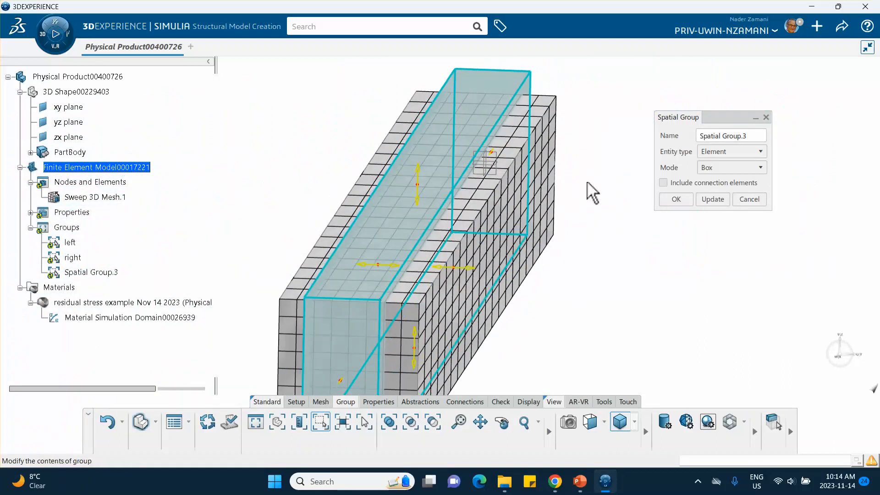
double_click(756, 135)
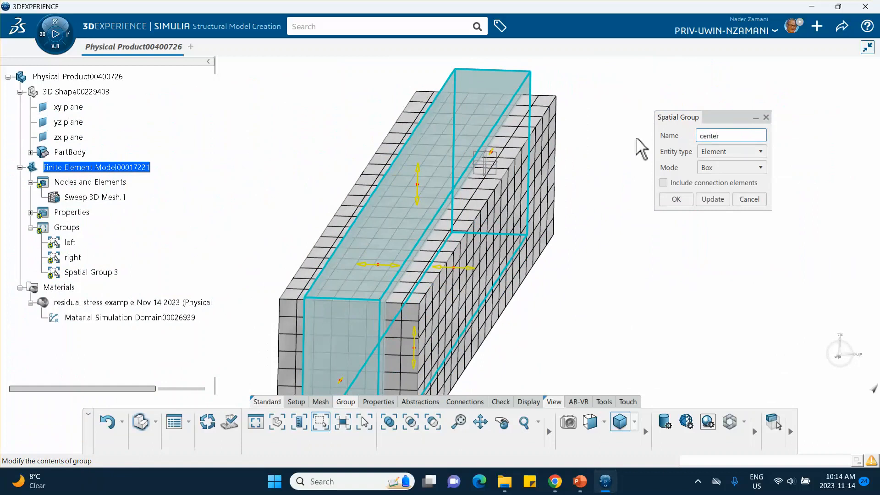
click(684, 201)
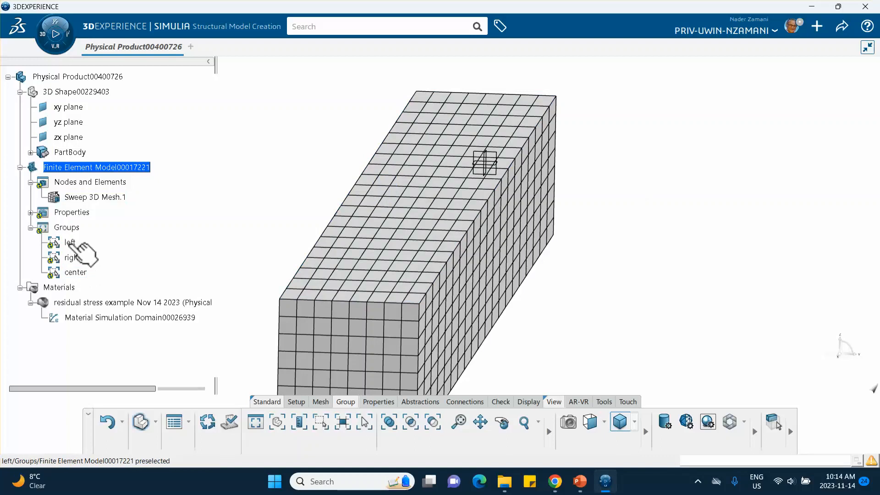
Step: Switch to Structural Scenario Creation and initialize a structural simulation of the product using Finite Element Model00017221
middle_drag(215, 208, 243, 200)
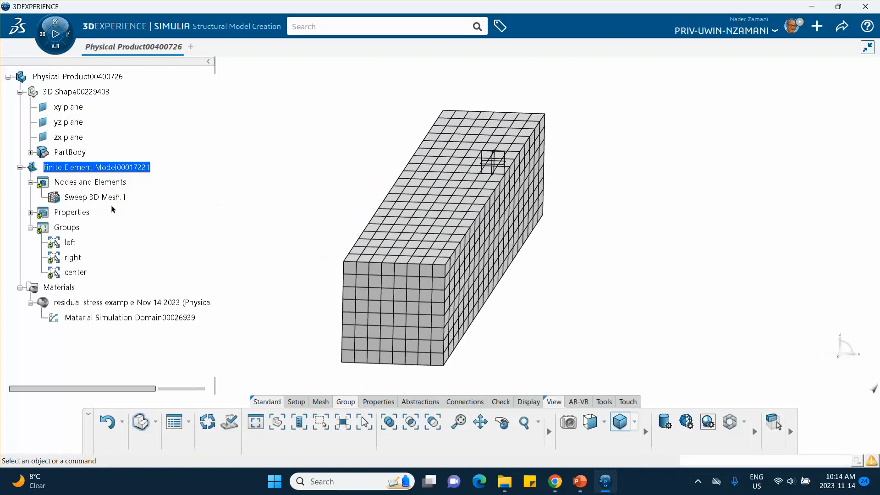
click(41, 32)
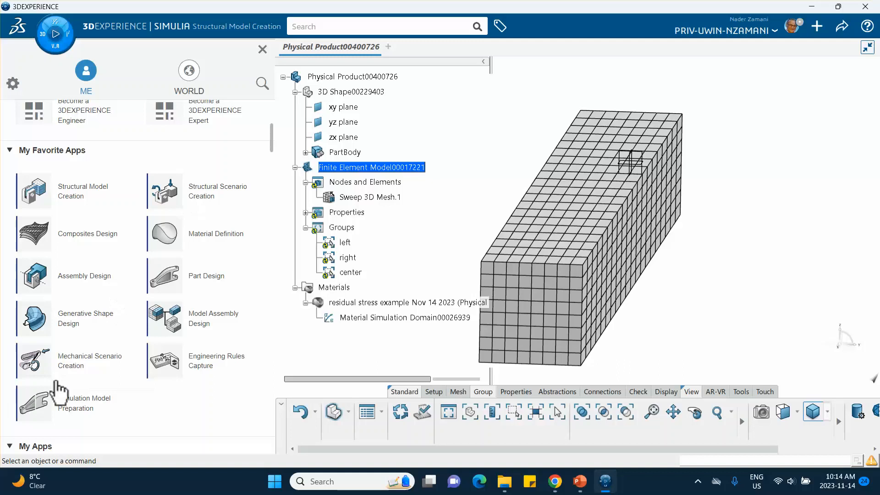
click(211, 198)
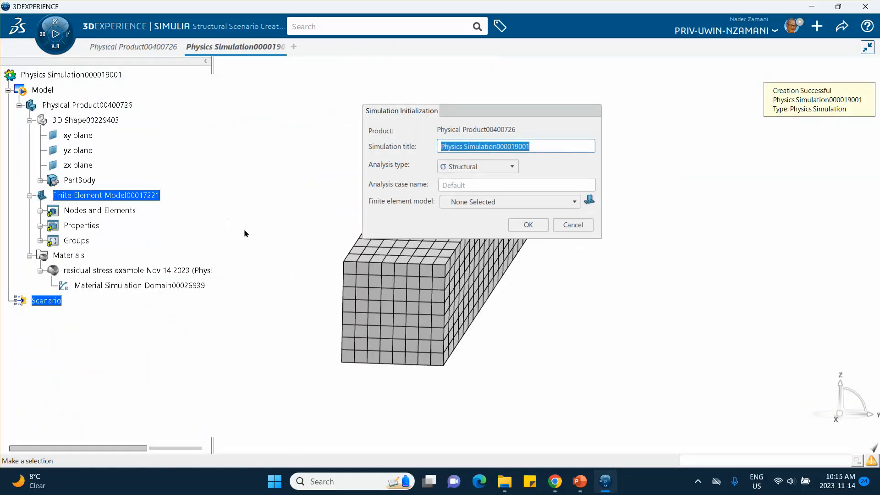
click(489, 204)
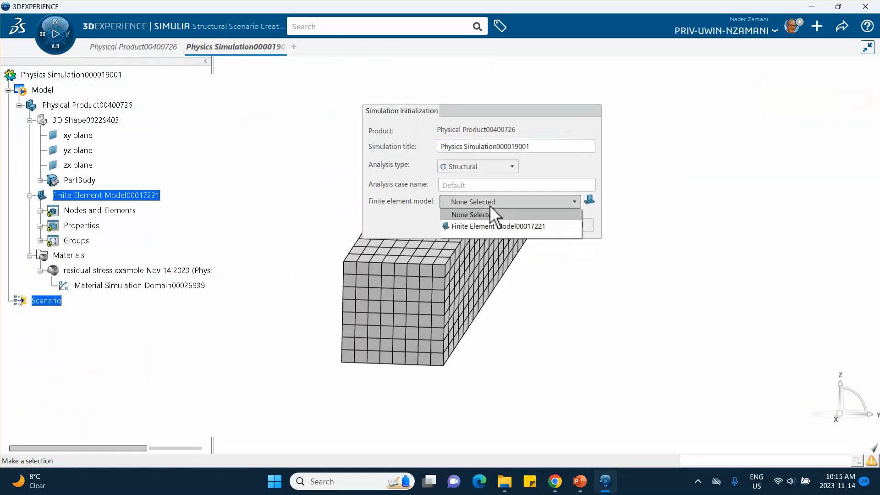
click(477, 225)
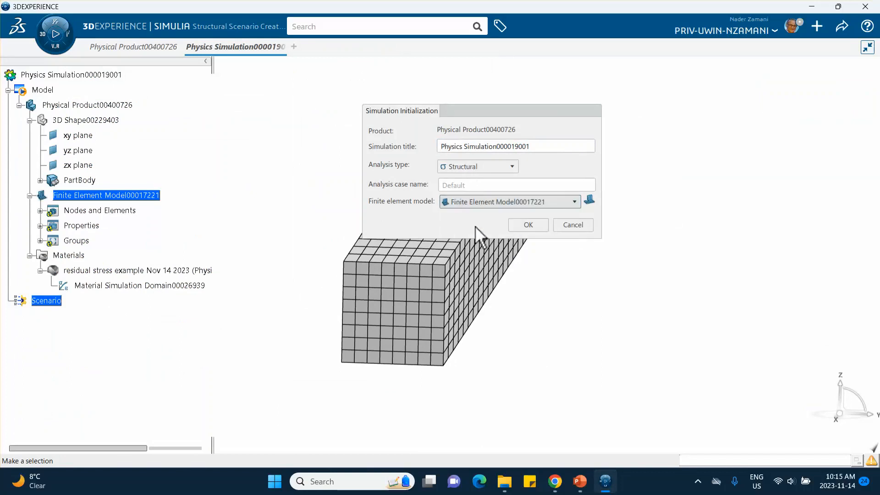
click(529, 224)
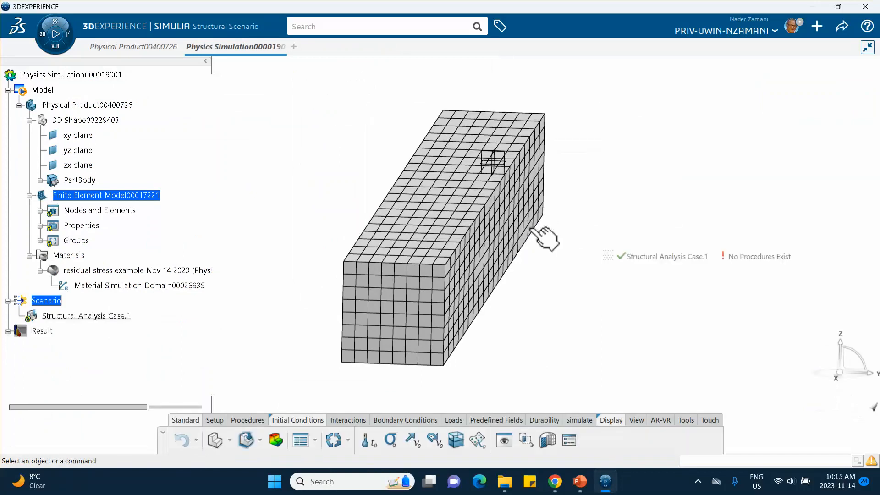
Step: Try to update the simulation scenario before any procedure is defined, and dismiss the update report
mouse_move(546, 253)
middle_down()
mouse_move(558, 281)
mouse_move(522, 295)
mouse_move(344, 285)
mouse_move(268, 262)
mouse_move(549, 249)
middle_up()
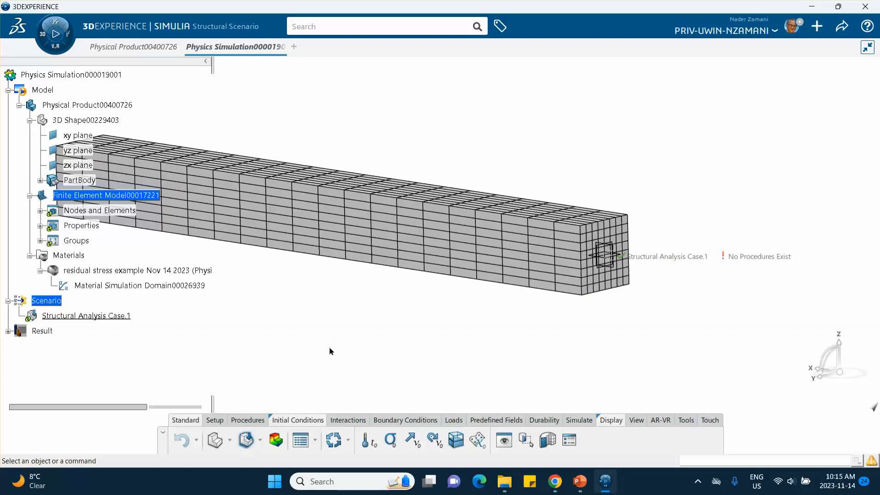
click(332, 438)
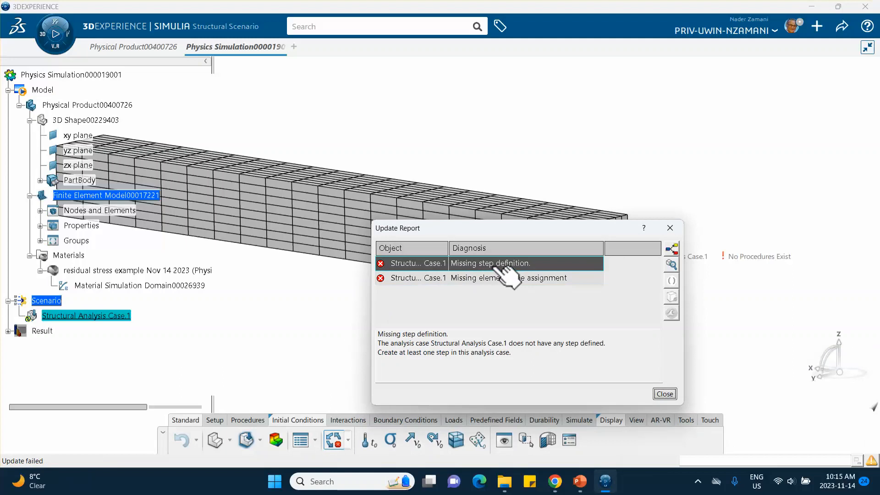
click(665, 394)
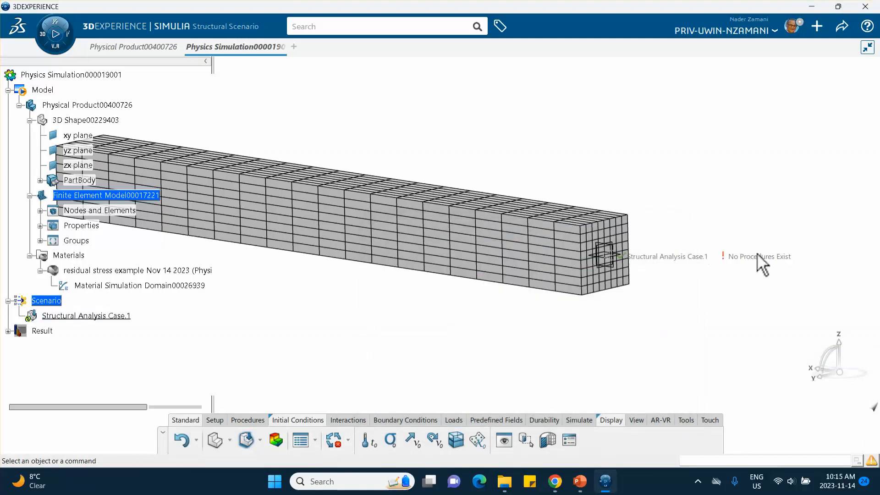
Step: Create a static step for the structural analysis case with geometric nonlinearity included
click(247, 419)
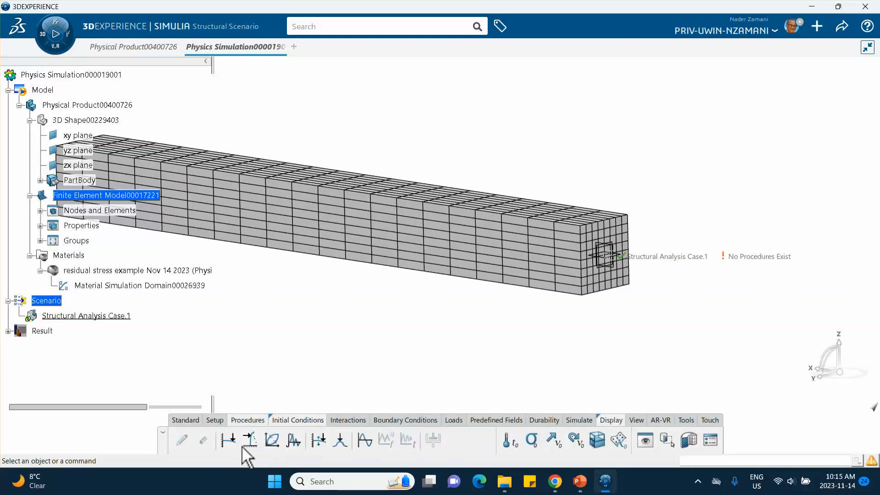
click(229, 439)
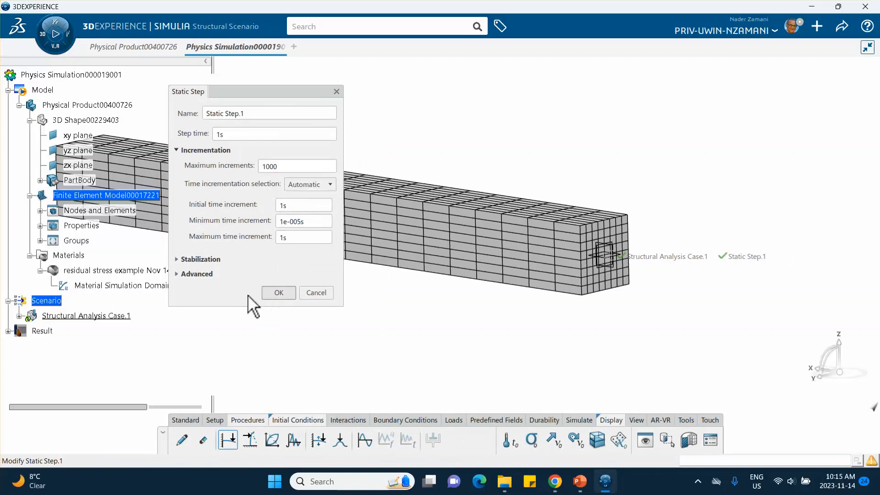
click(177, 274)
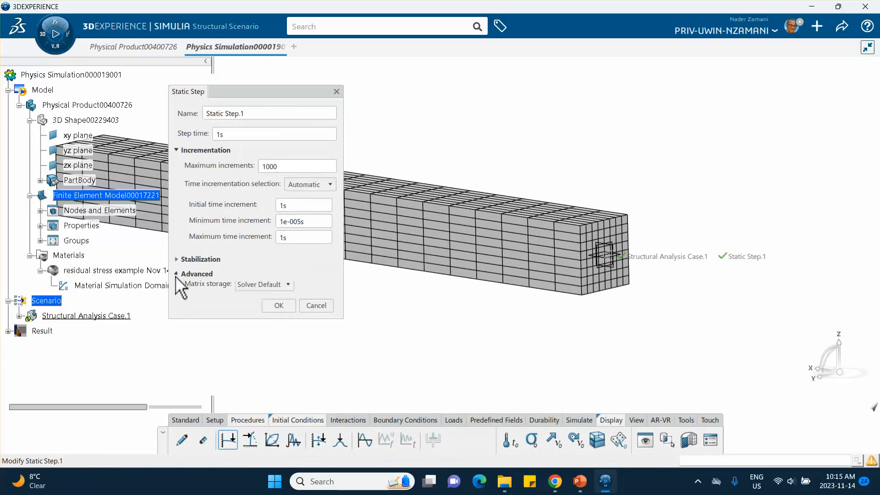
click(187, 288)
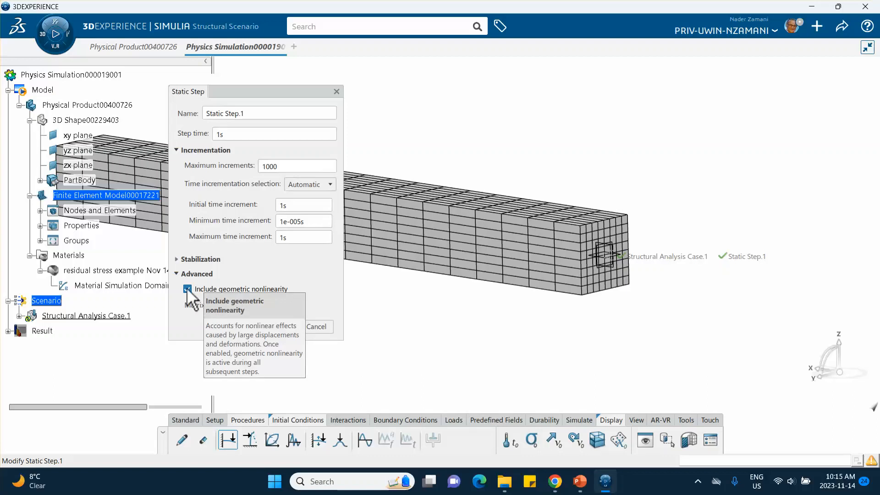
click(277, 326)
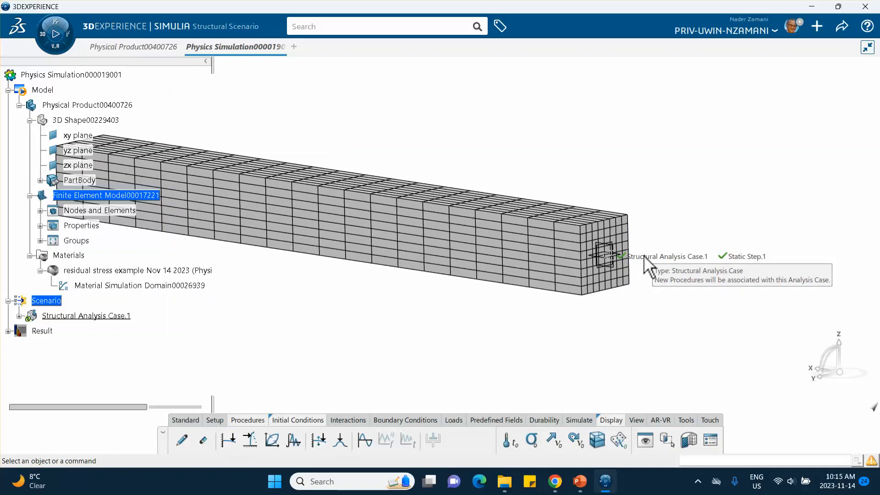
Step: Move the analysis case label clear of the block and update the simulation scenario
drag(664, 259, 649, 348)
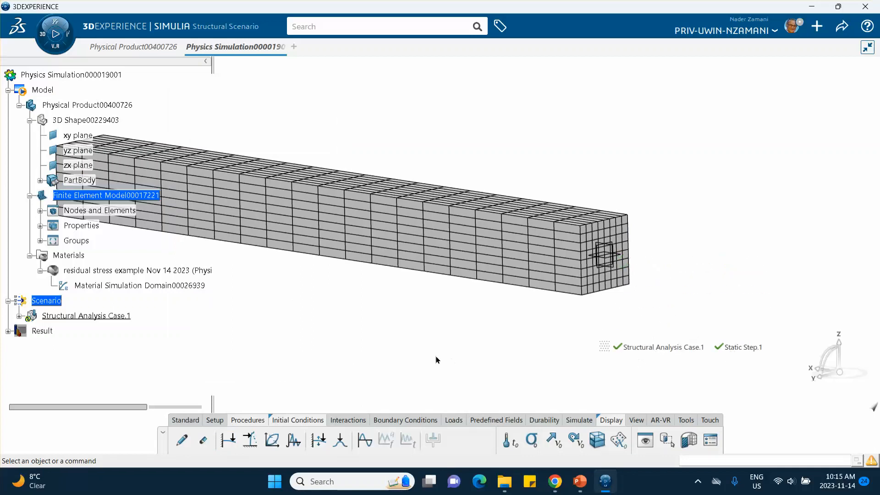
click(192, 421)
click(334, 441)
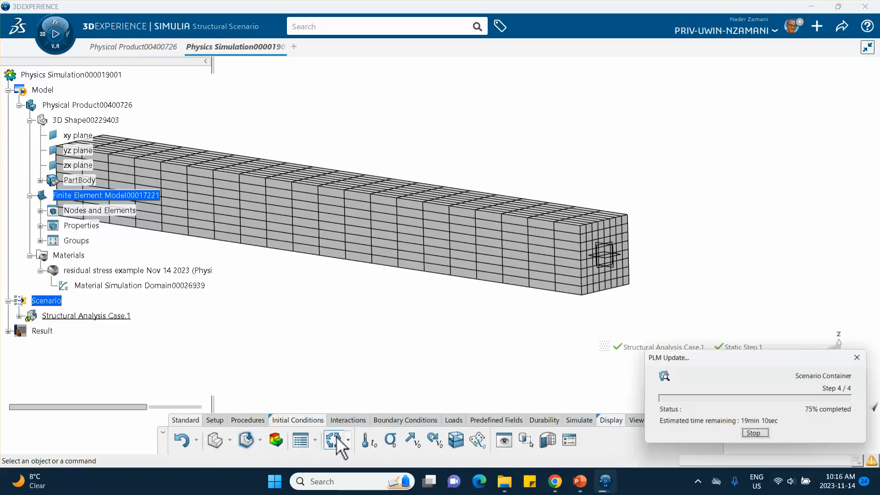
Step: Apply a clamp to the block's end face where the reference planes are located
middle_drag(391, 339, 482, 342)
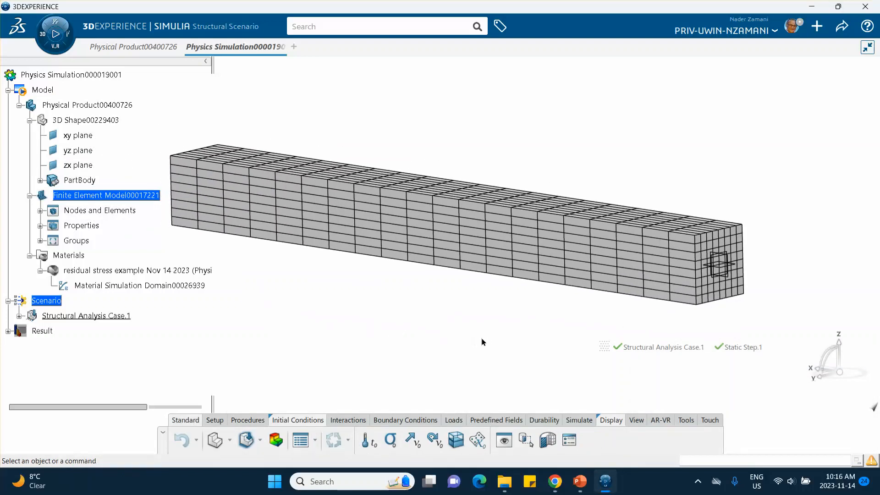
middle_drag(504, 389, 391, 353)
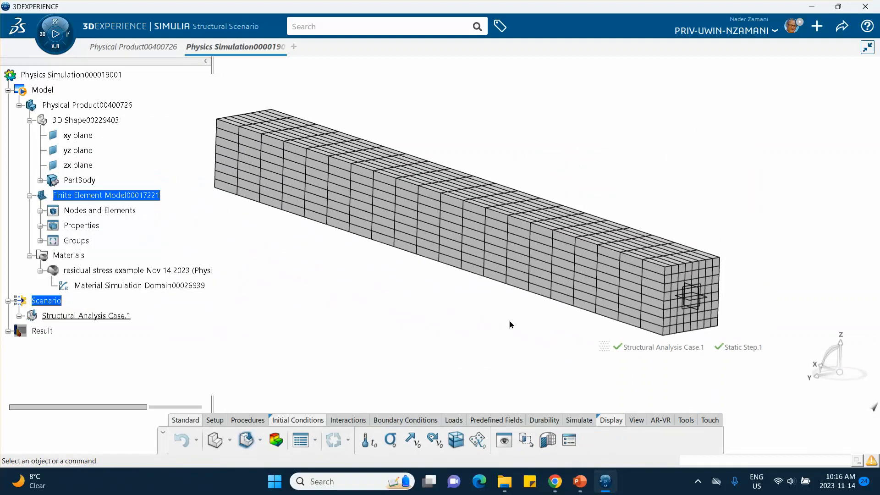
middle_drag(403, 317, 415, 334)
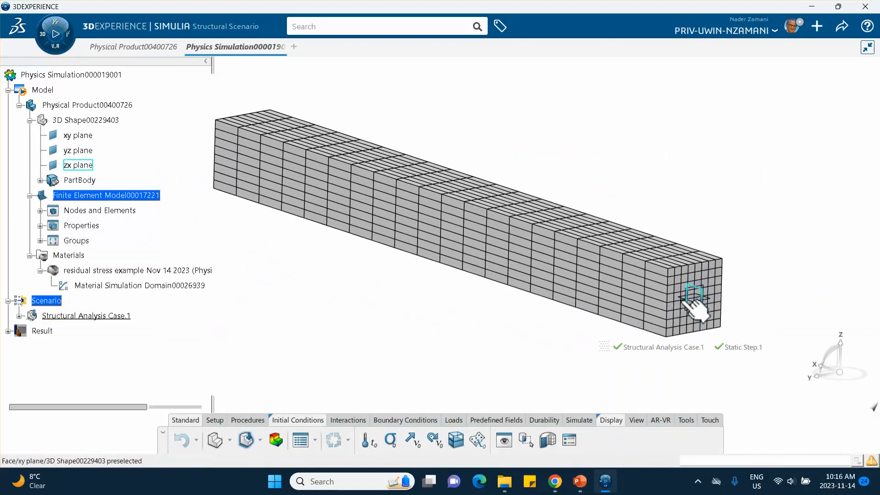
click(391, 421)
click(317, 440)
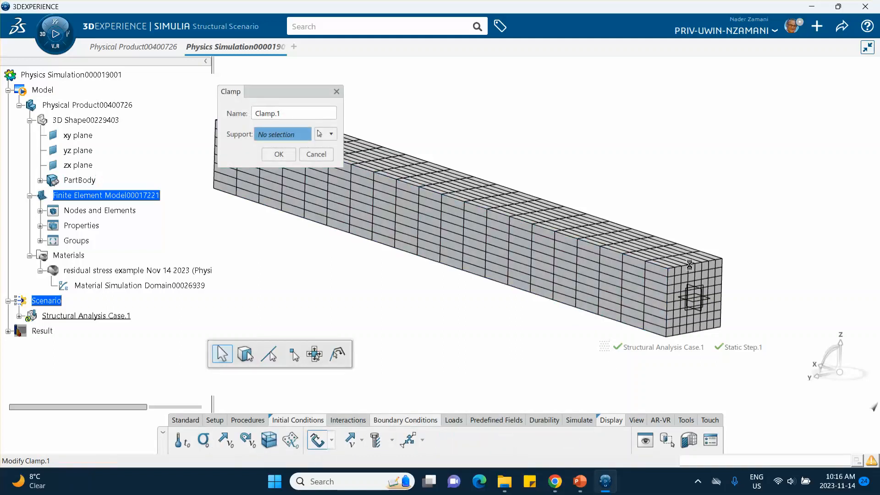
click(701, 281)
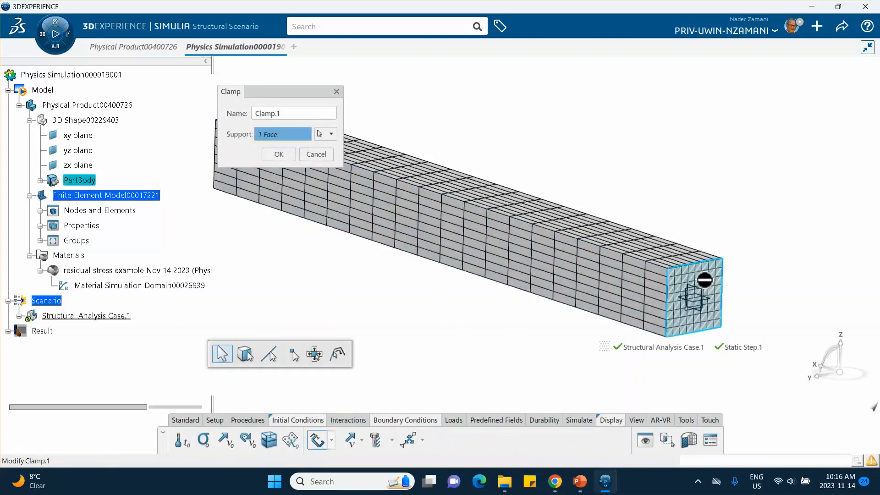
click(279, 154)
Step: Start an initial stress condition of type Stress with the left element group as its support
middle_drag(344, 291, 526, 297)
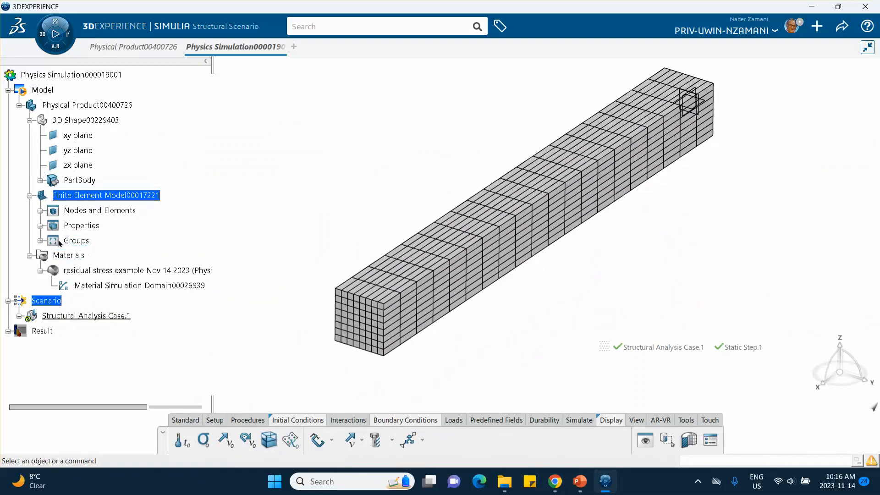
click(41, 240)
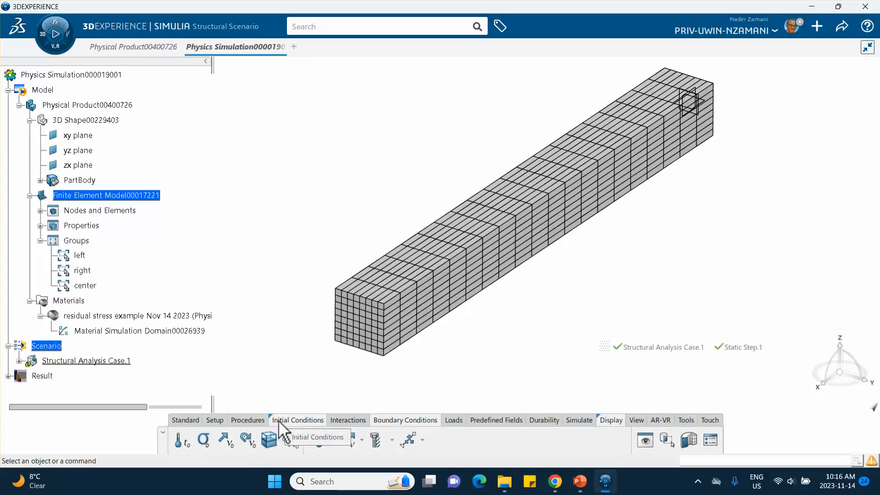
click(204, 442)
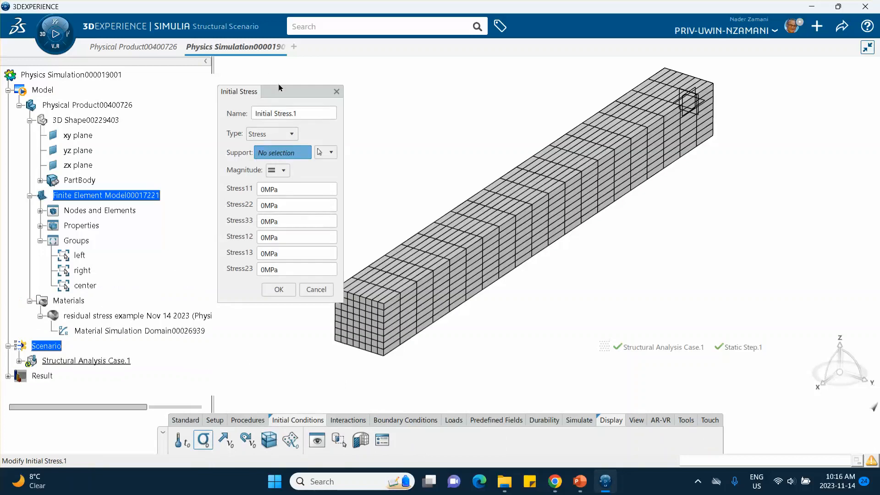
drag(285, 92, 764, 125)
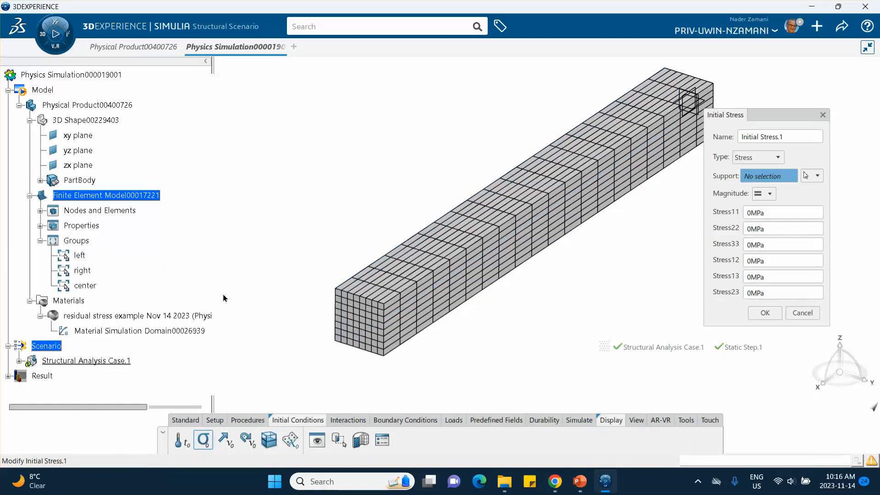
click(85, 256)
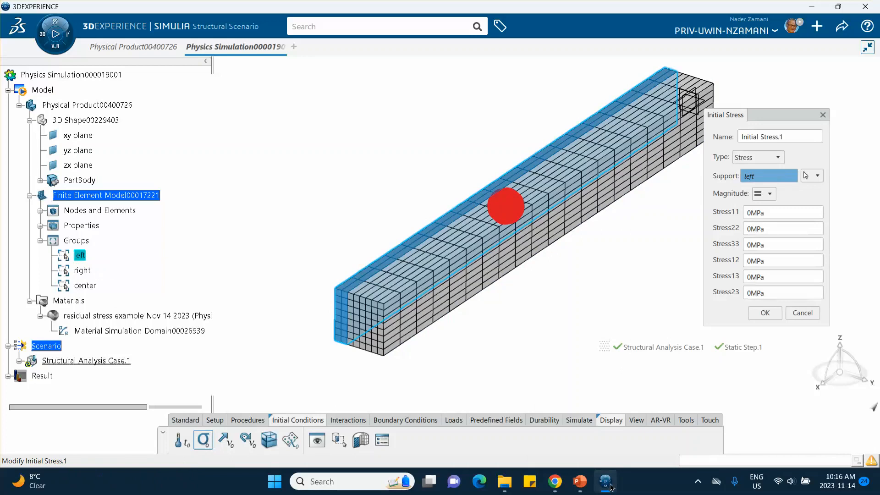
Step: Switch to PowerPoint to check the axial stresses specified for the block's regions, and return to 3DEXPERIENCE
mouse_move(610, 489)
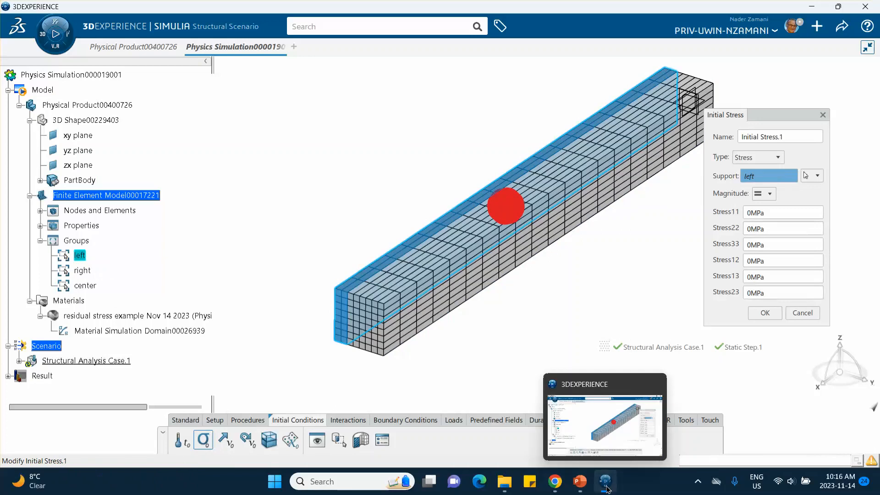
click(580, 488)
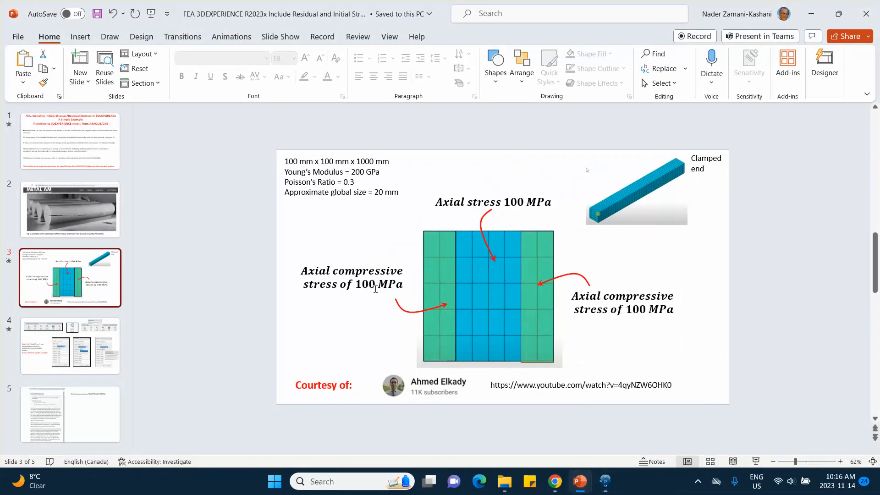
click(811, 11)
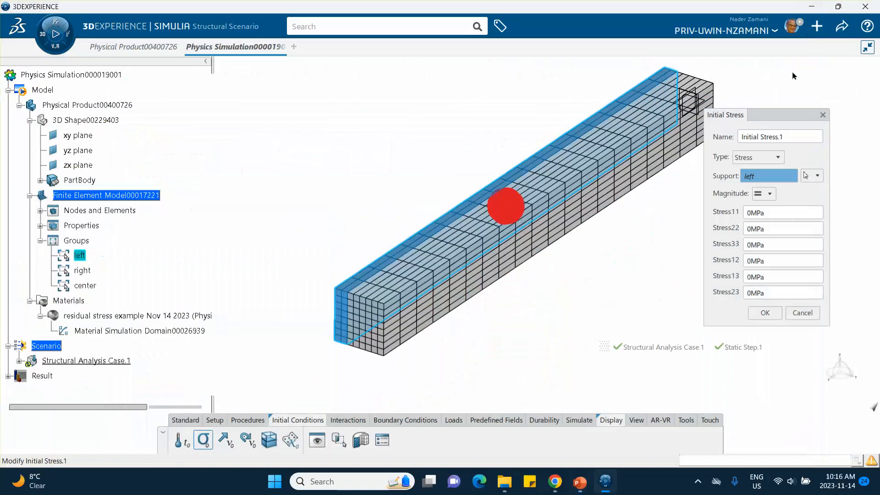
Step: Set Stress11 to -100 MPa for the left group and create the initial stress
click(773, 213)
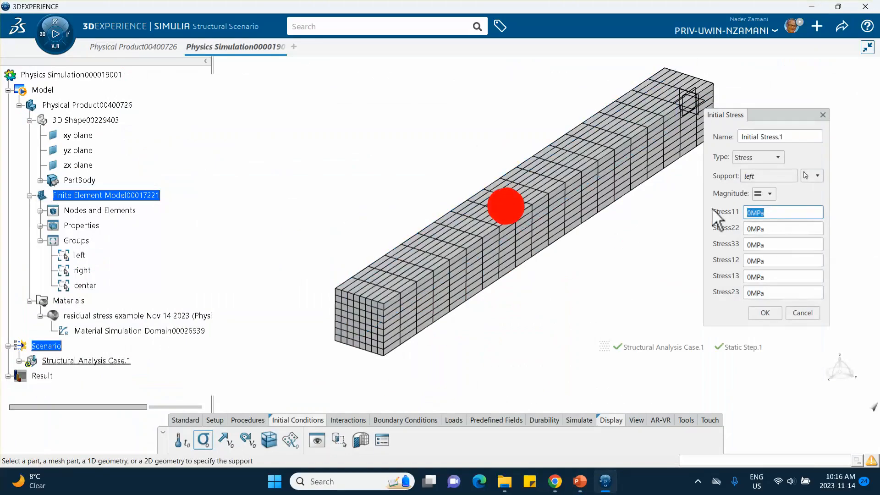
text(-100)
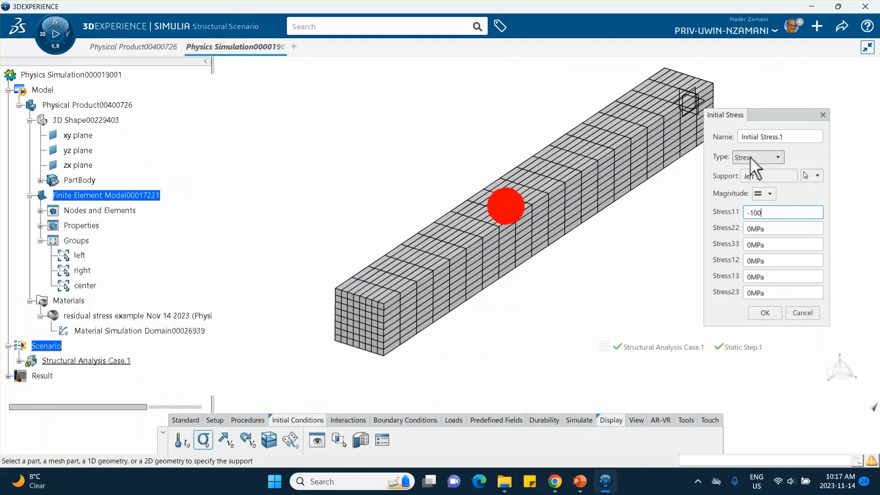
click(768, 177)
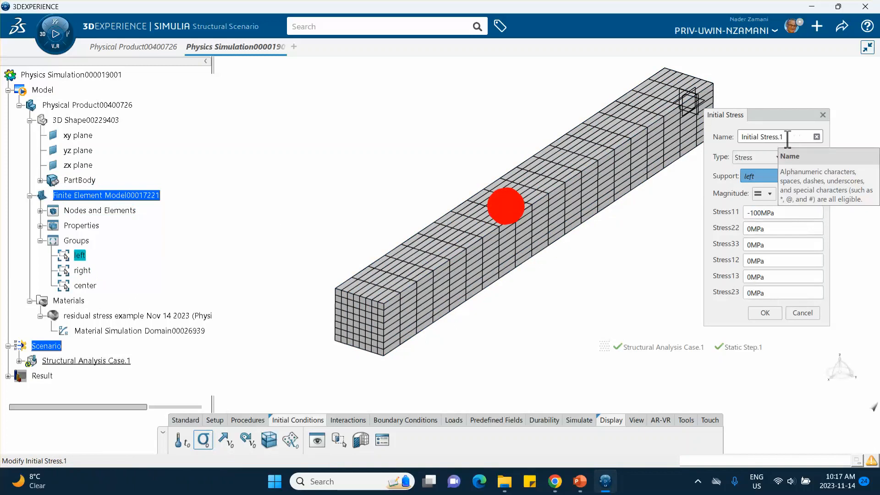
click(765, 313)
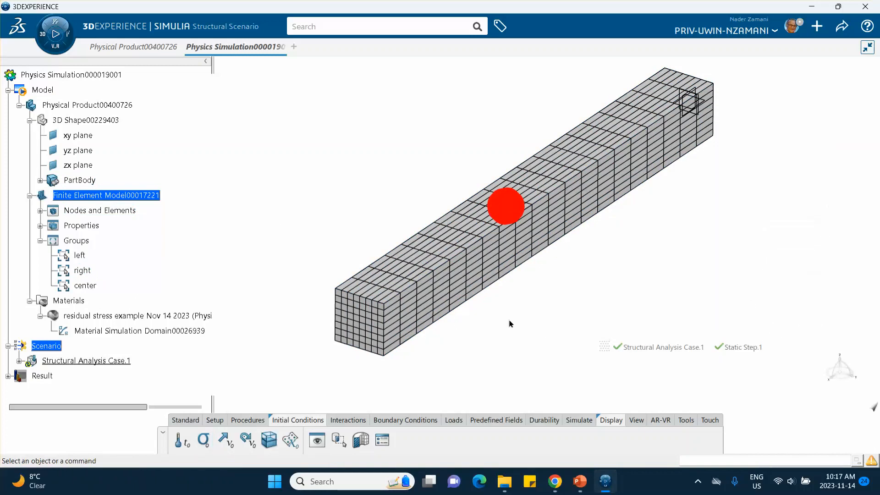
Step: Create an initial stress condition of type Stress on the right element group with Stress11 set to -100 MPa
click(204, 440)
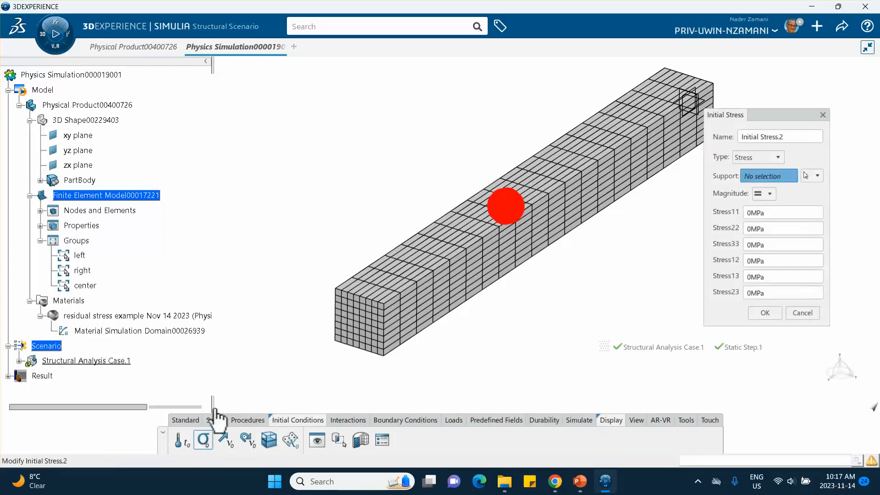
click(82, 271)
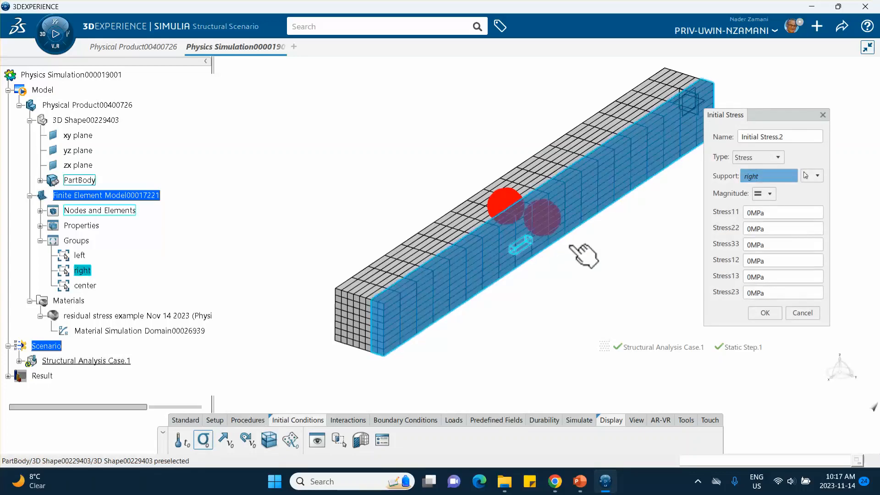
click(781, 212)
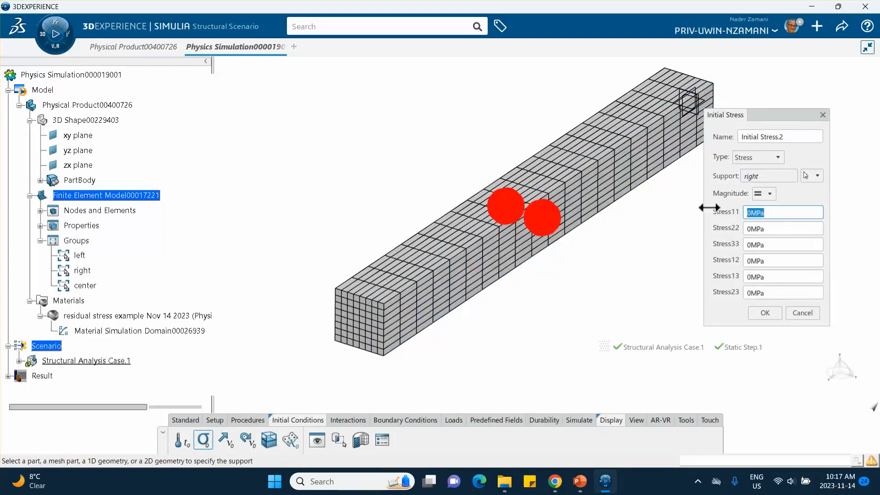
text(-10)
click(758, 312)
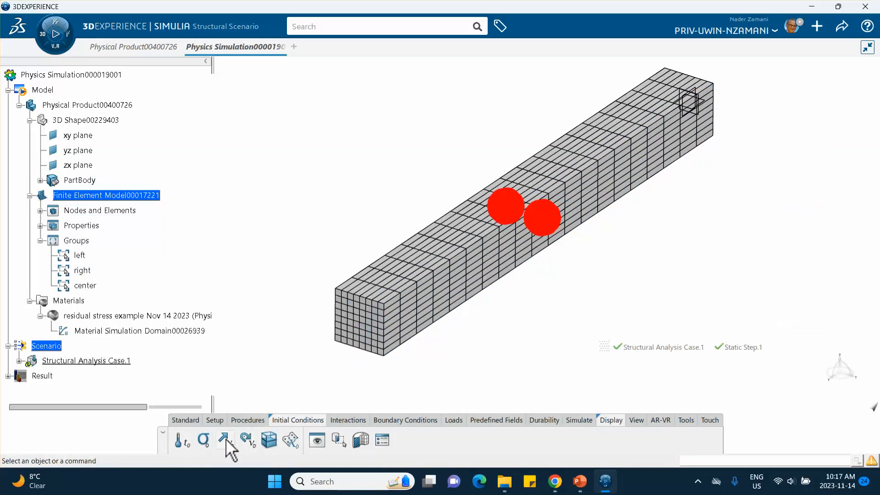
Step: Create an initial stress condition of type Stress on the center element group with Stress11 set to 100 MPa
click(204, 440)
click(86, 285)
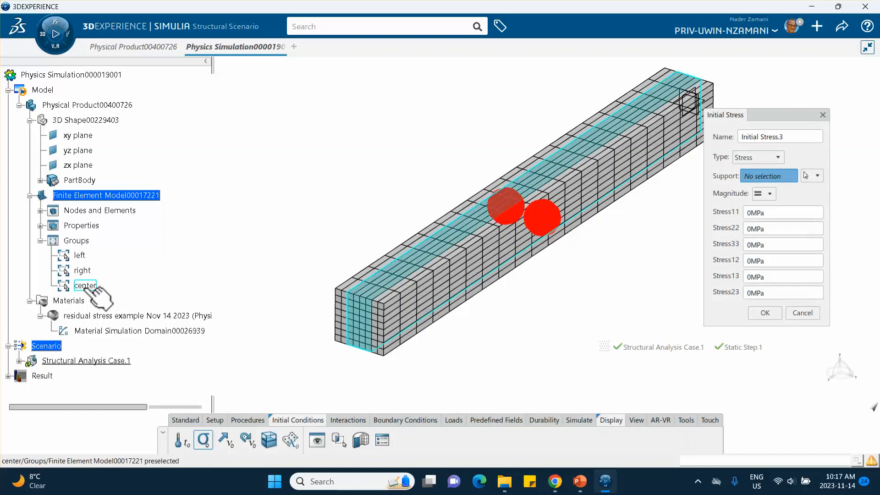
click(772, 213)
text(100)
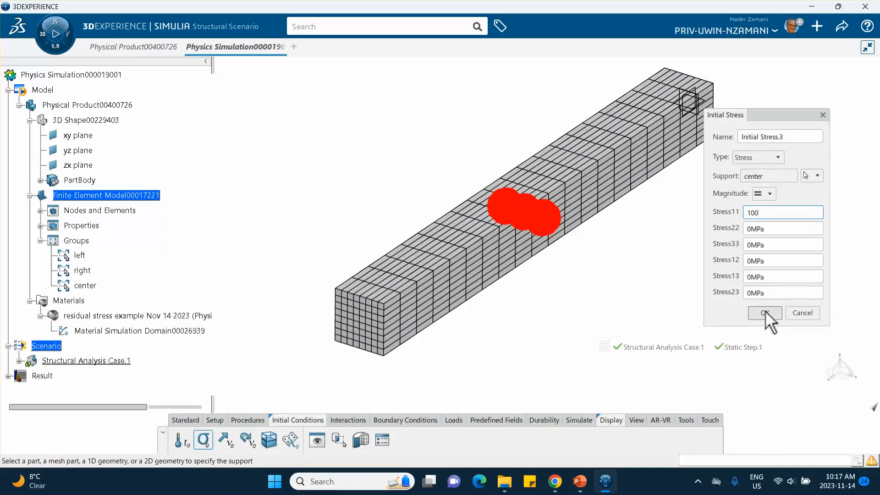
click(766, 313)
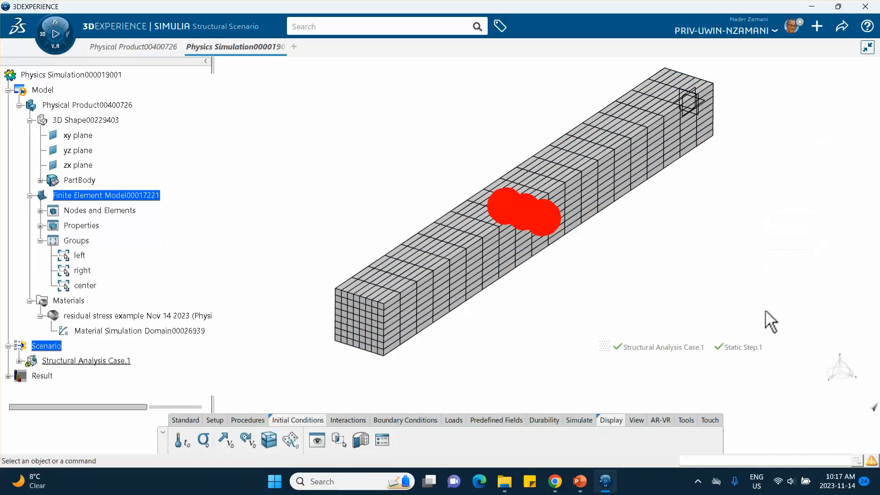
Step: Switch to PowerPoint to compare the entered stresses with the specified axial stresses of the three regions, and return to 3DEXPERIENCE
click(579, 480)
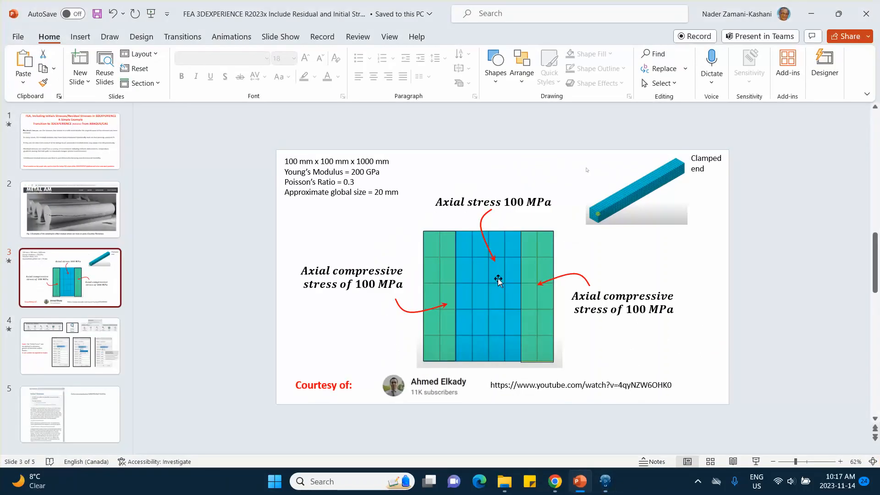
click(810, 14)
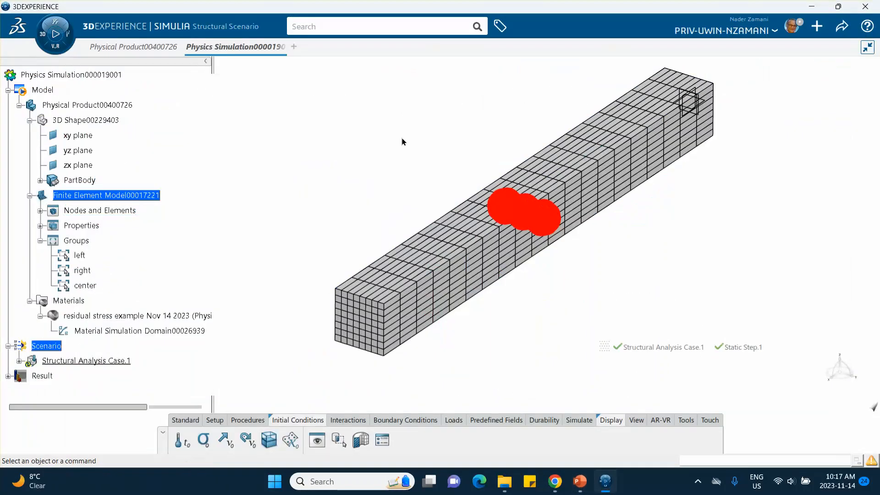
middle_drag(402, 138, 394, 161)
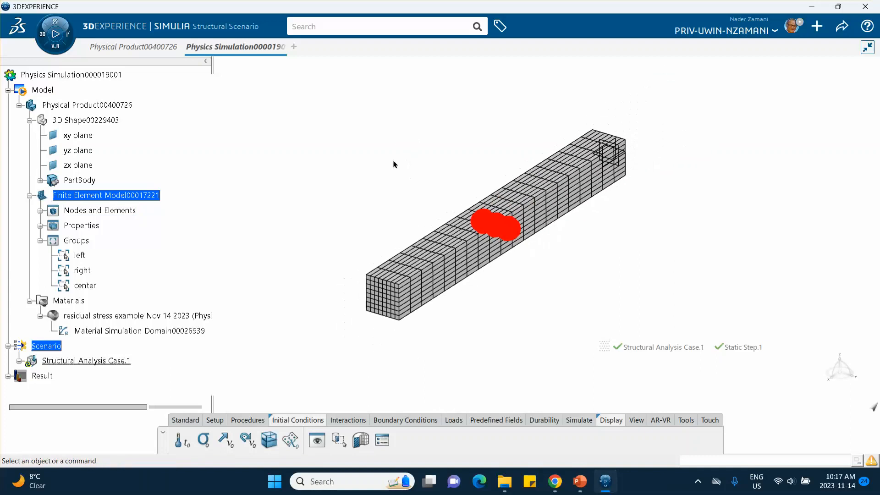
Step: Save the physics simulation together with its model data
click(842, 28)
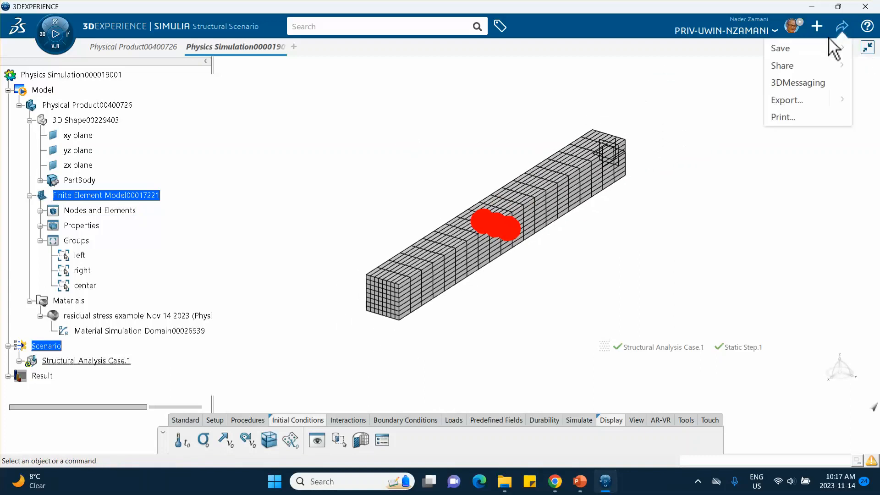
click(780, 48)
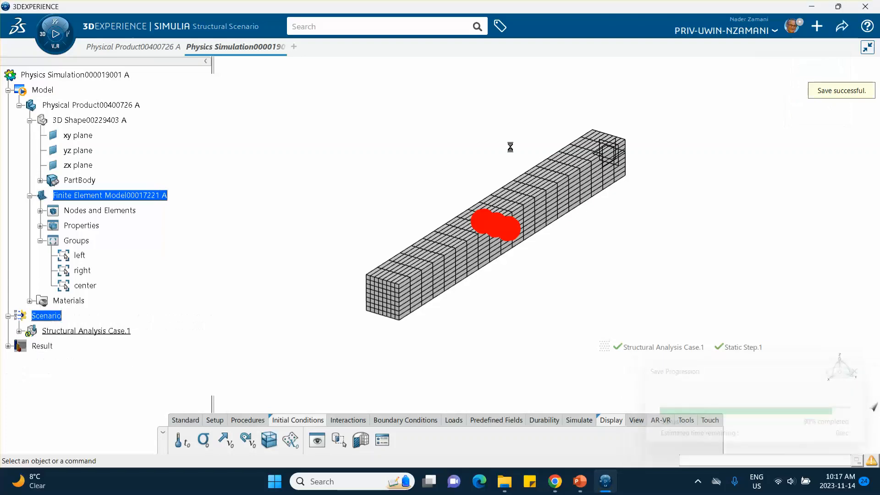
middle_drag(513, 152, 463, 132)
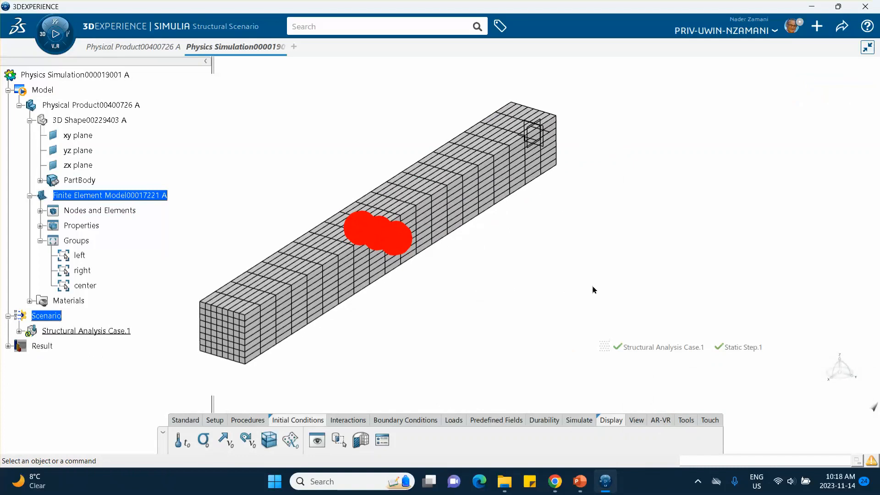
Step: Run the model and scenario checks on the structural analysis case and dismiss the status window
click(579, 420)
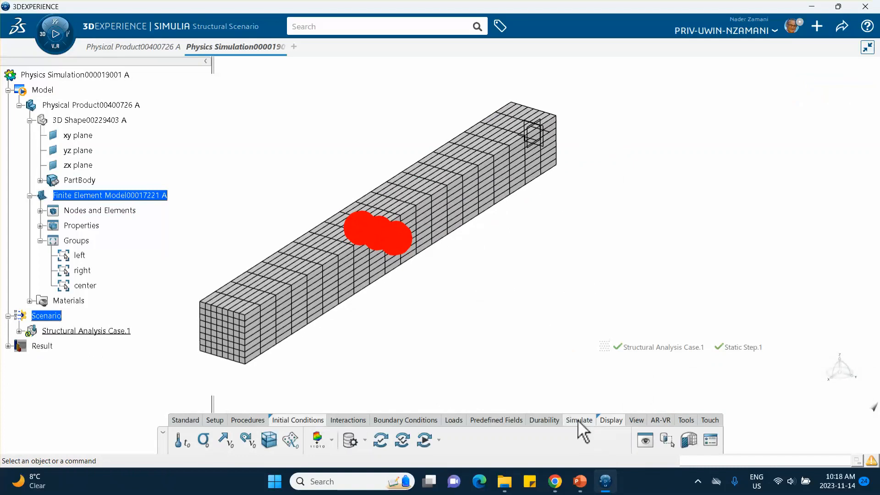
click(382, 441)
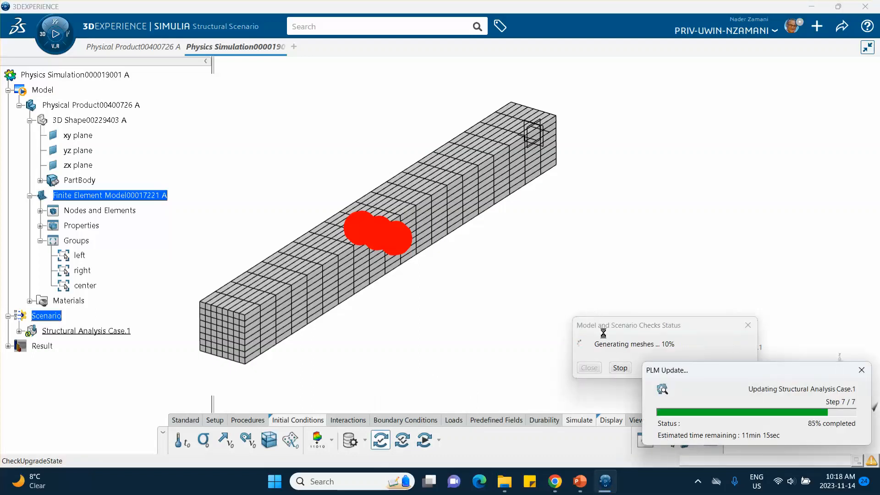
click(589, 368)
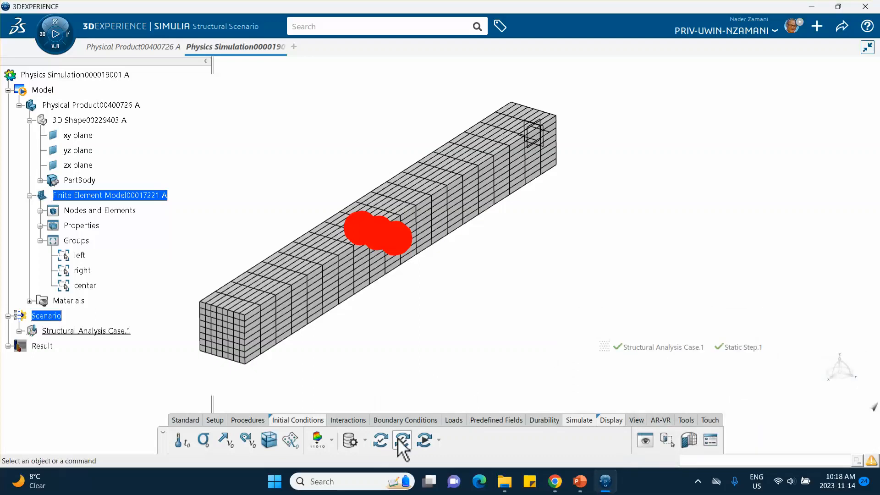
Step: Run the simulation checks for Structural Analysis Case.1 locally with 4 cores and close the status report
click(402, 447)
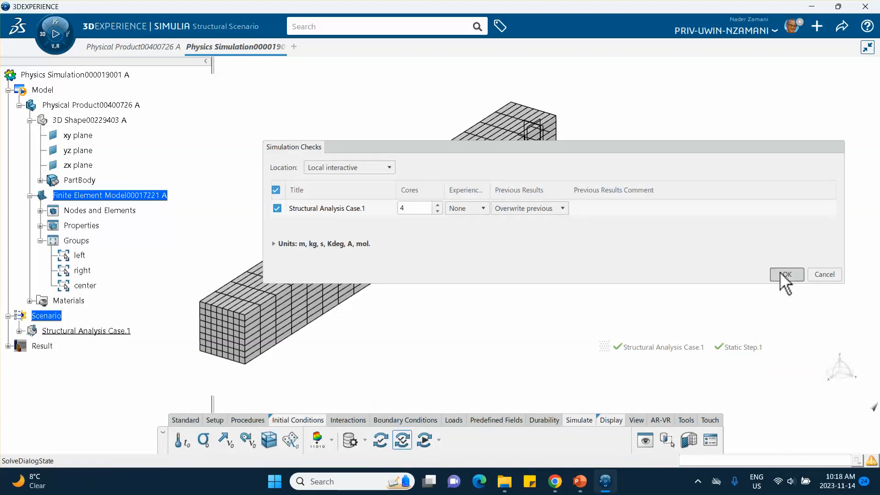
click(781, 273)
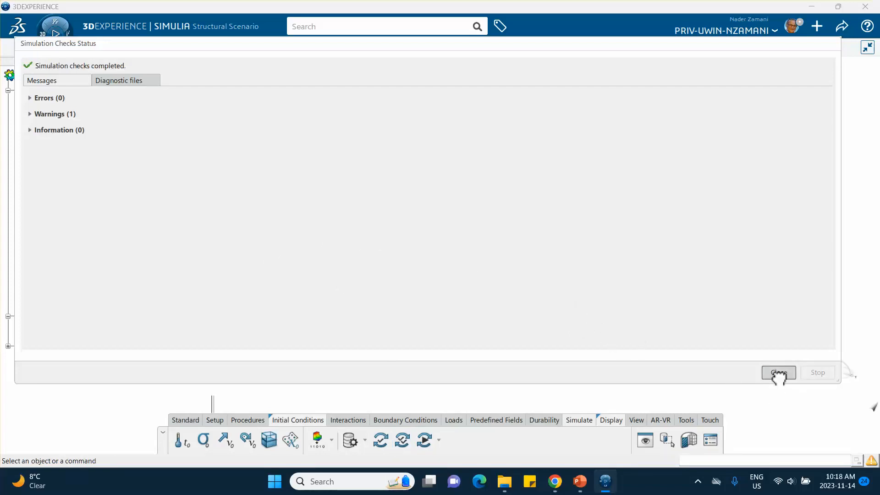
click(779, 373)
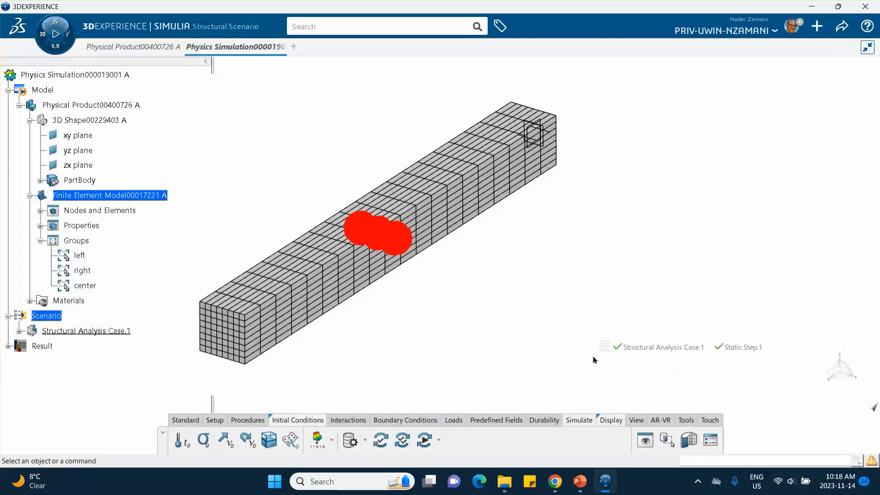
Step: Simulate Structural Analysis Case.1 locally with 4 cores, monitor its iterations, and close the status window when it is done
click(424, 441)
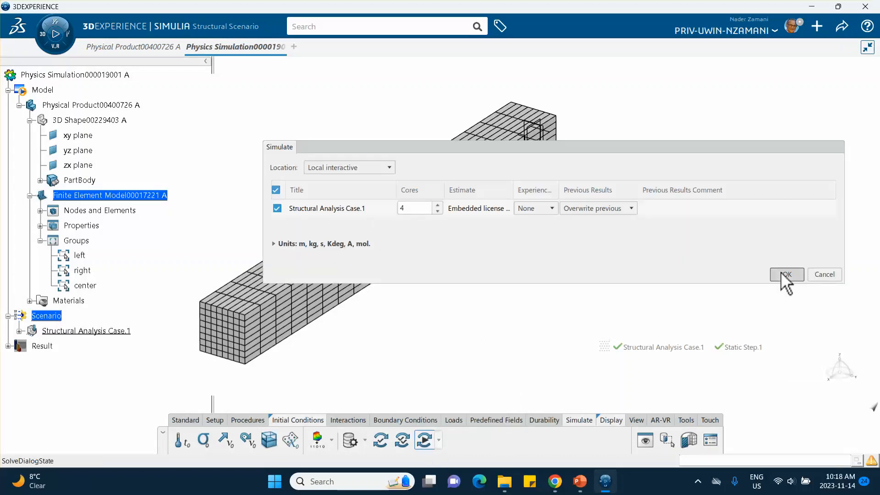
click(782, 273)
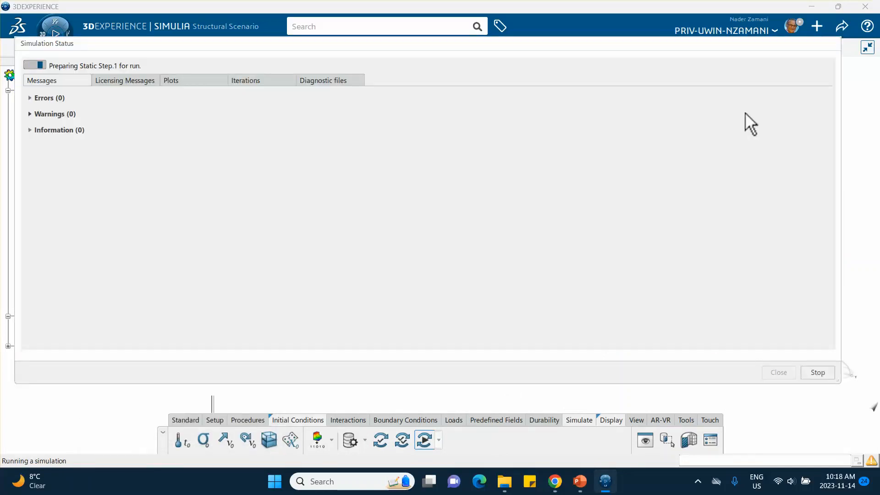
click(243, 81)
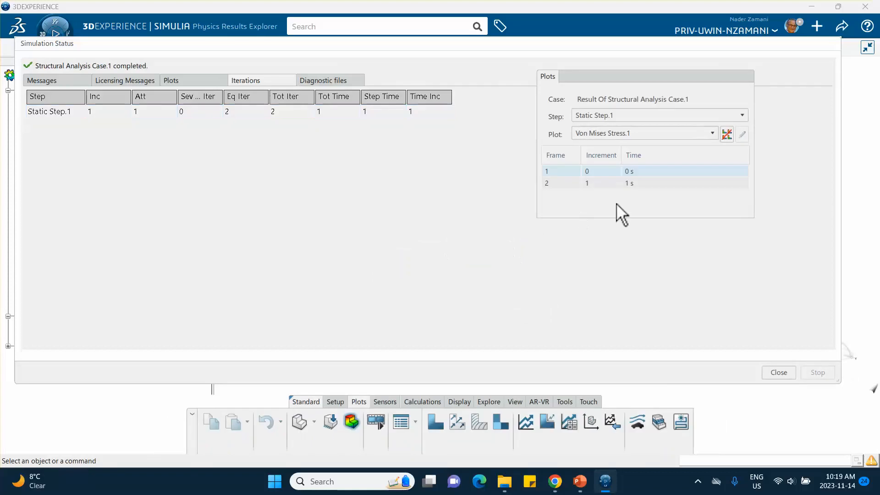
click(778, 372)
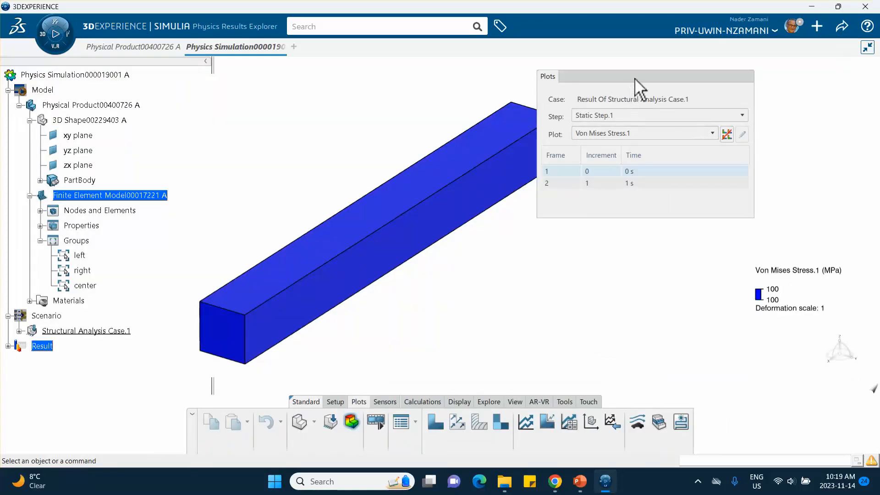
Step: Display the Von Mises stress plot at frame 2 (time 1 s), keeping the plot settings clear of the block
drag(638, 87, 704, 103)
middle_drag(346, 147, 365, 129)
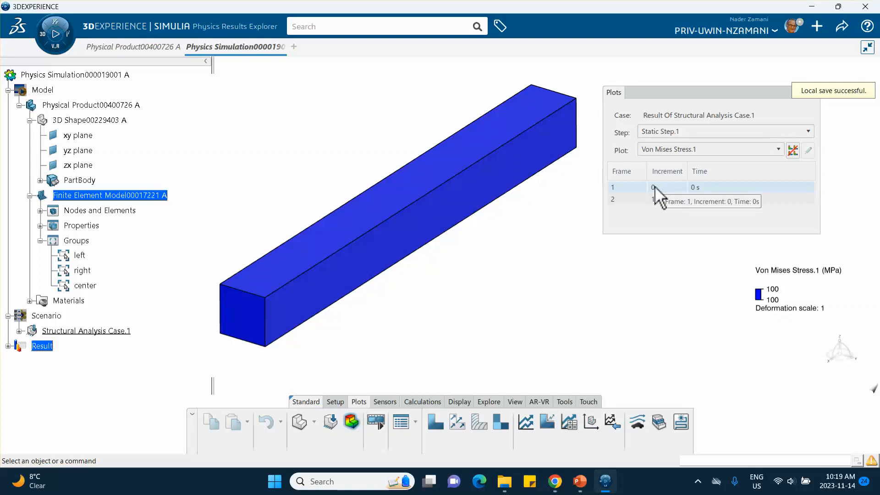
click(626, 203)
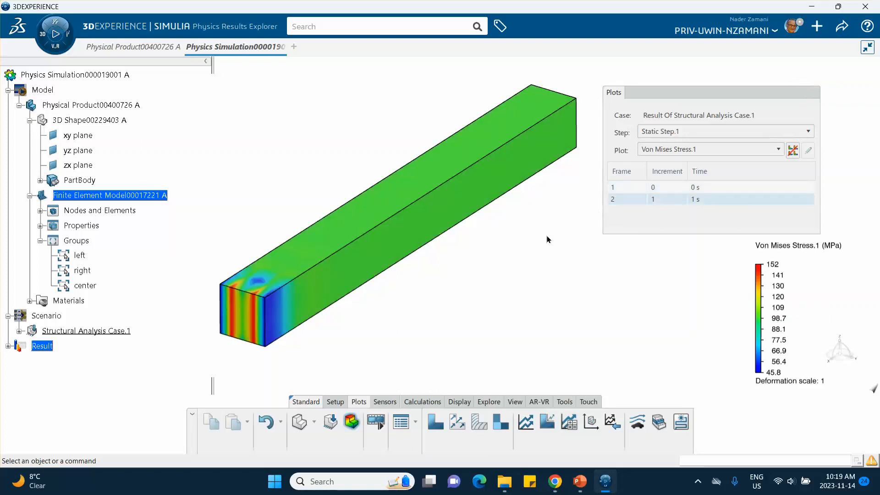
middle_drag(549, 239, 504, 251)
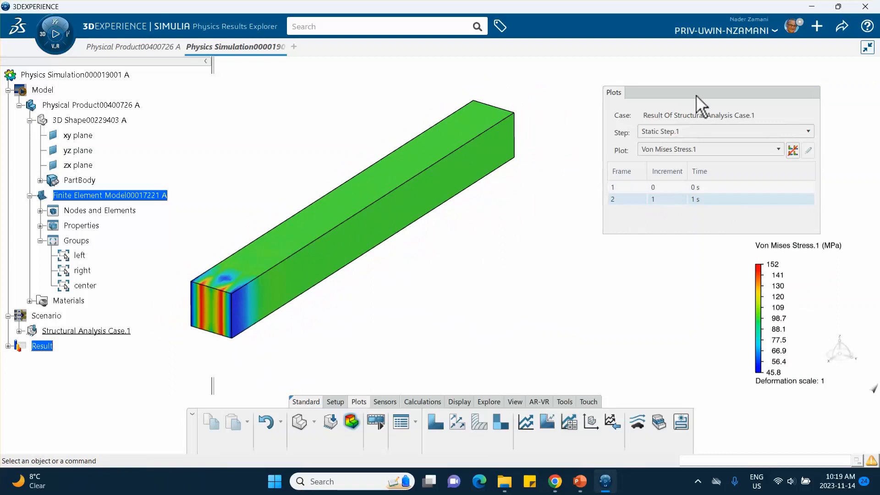
drag(696, 94, 632, 80)
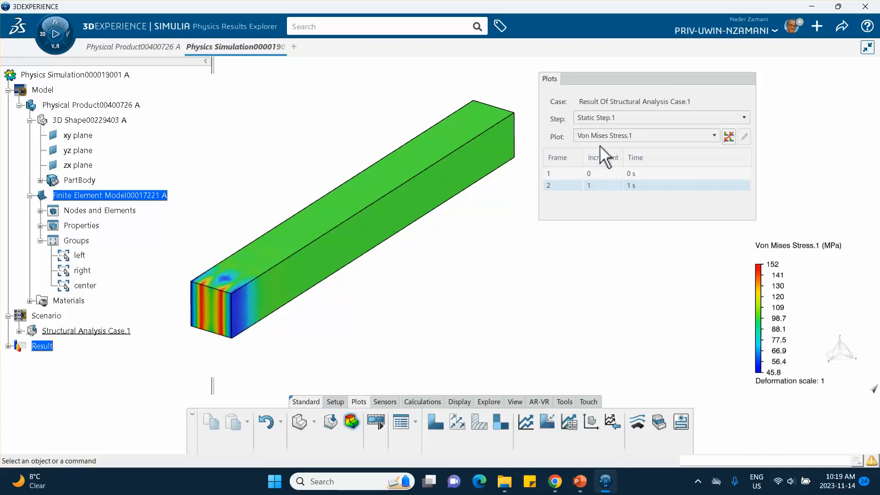
Step: Edit the Von Mises contour plot to show the stress quantity Tensor Component 11
mouse_move(428, 196)
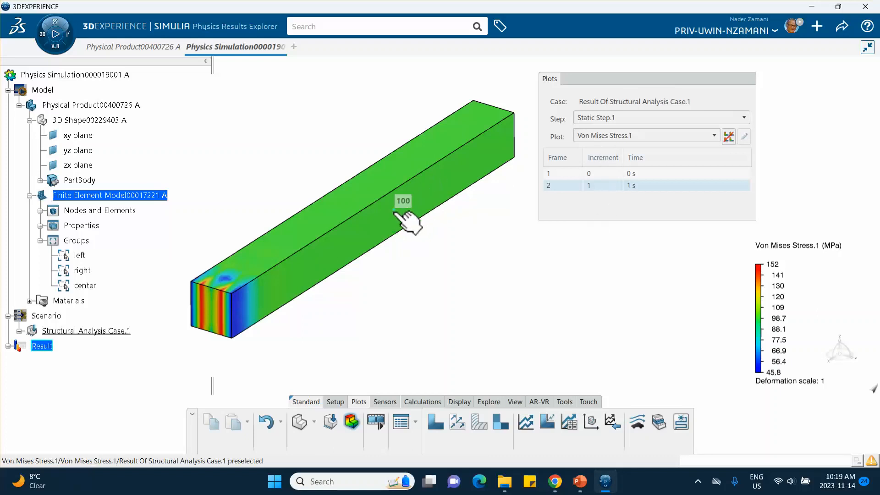
double_click(395, 211)
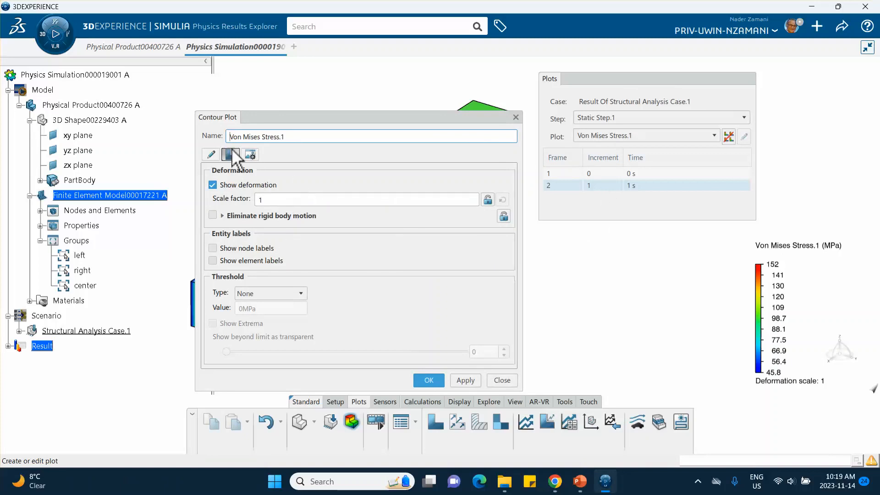
click(210, 155)
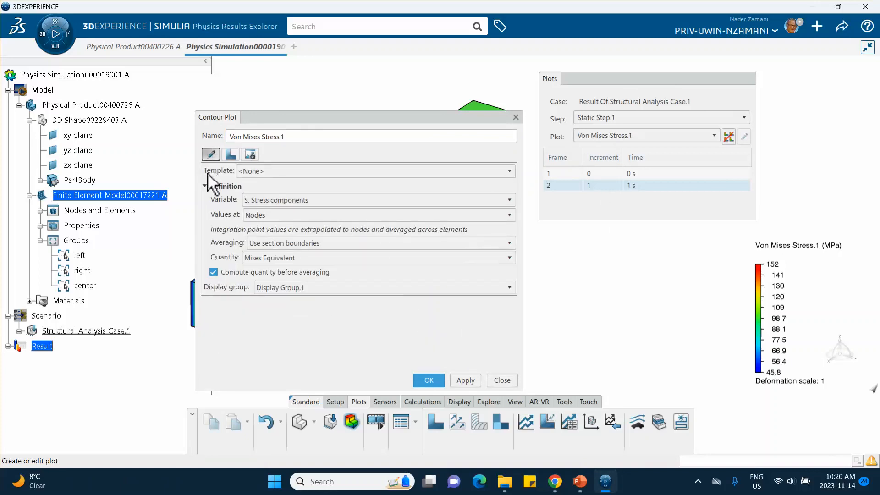
click(279, 260)
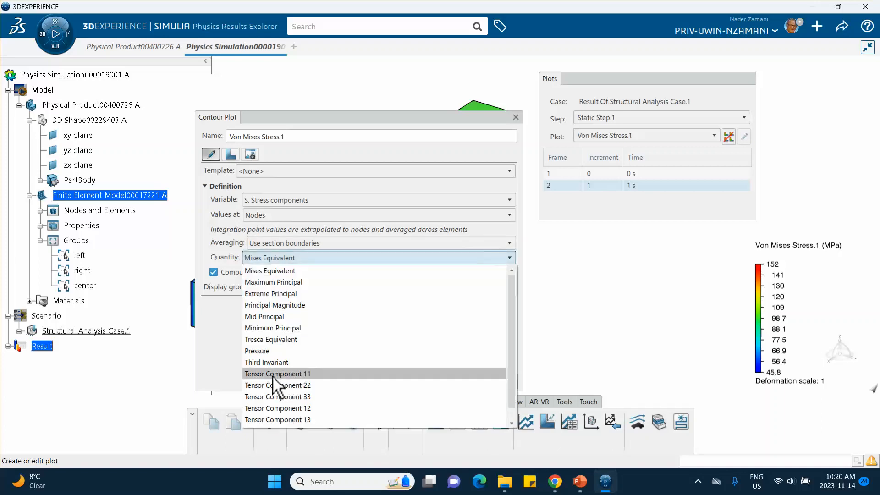
click(305, 375)
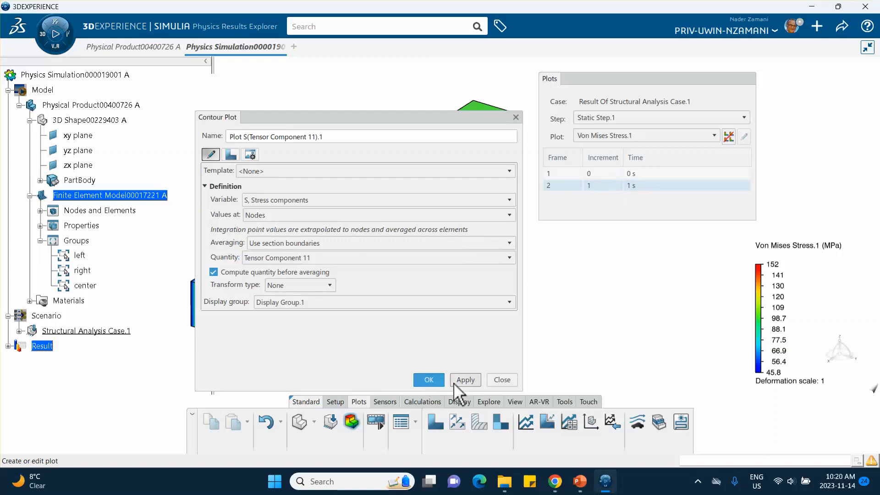
click(429, 380)
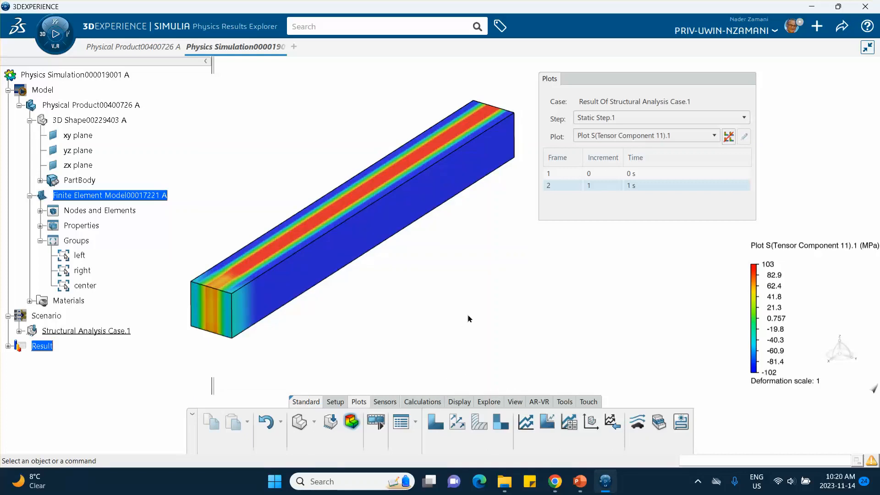
Step: Compare the Tensor Component 11 stress plot at frame 1 (0 s) with frame 2 (1 s)
click(609, 174)
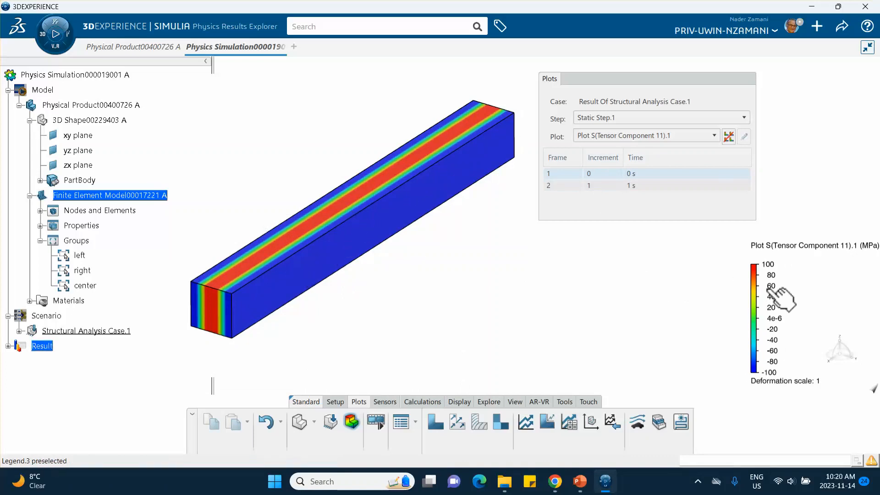
click(604, 185)
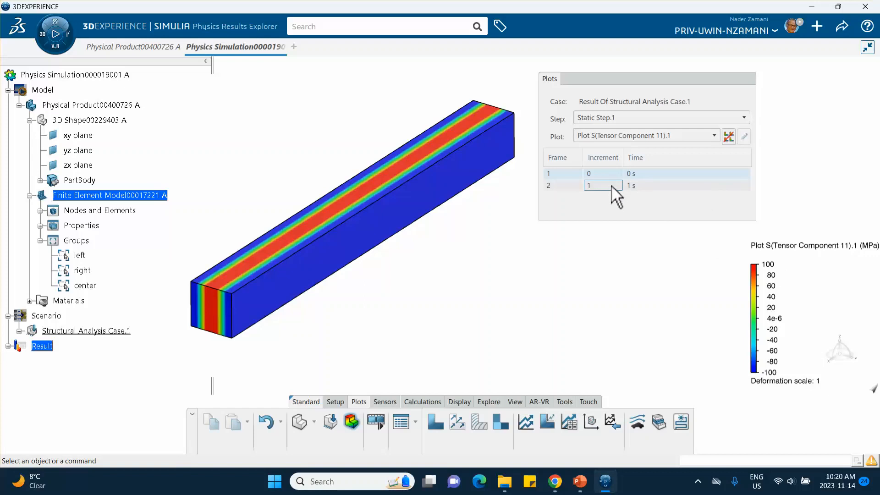
Step: Select frame 2 (1 s) of the Tensor Component 11 results and switch to the Displacement.1 plot
click(611, 185)
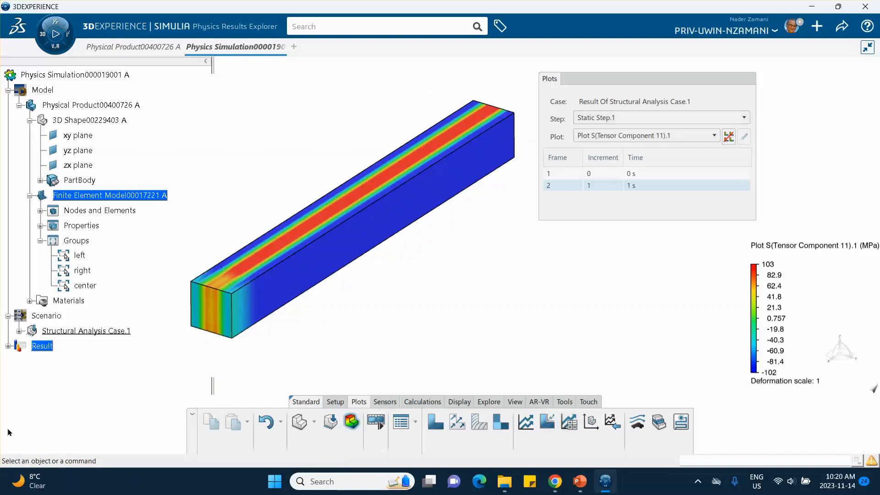
click(637, 137)
click(622, 160)
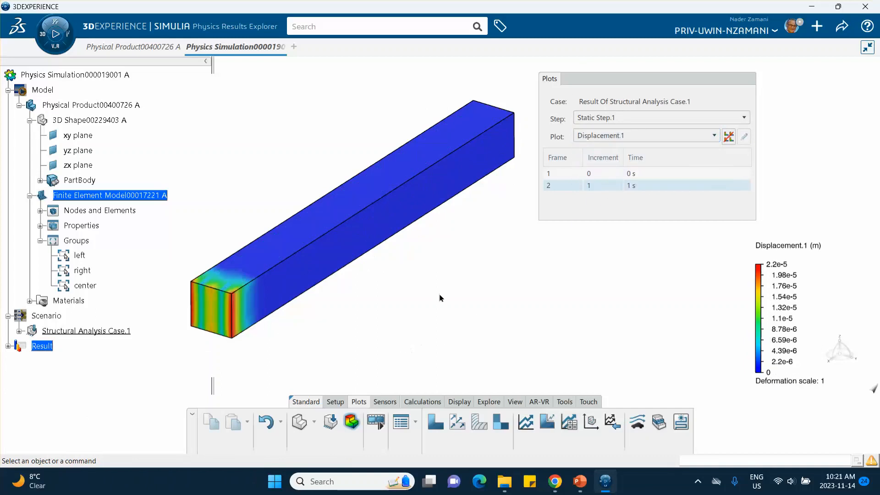
Step: Edit the Displacement.1 contour plot to use a deformation scale factor of 100
double_click(372, 192)
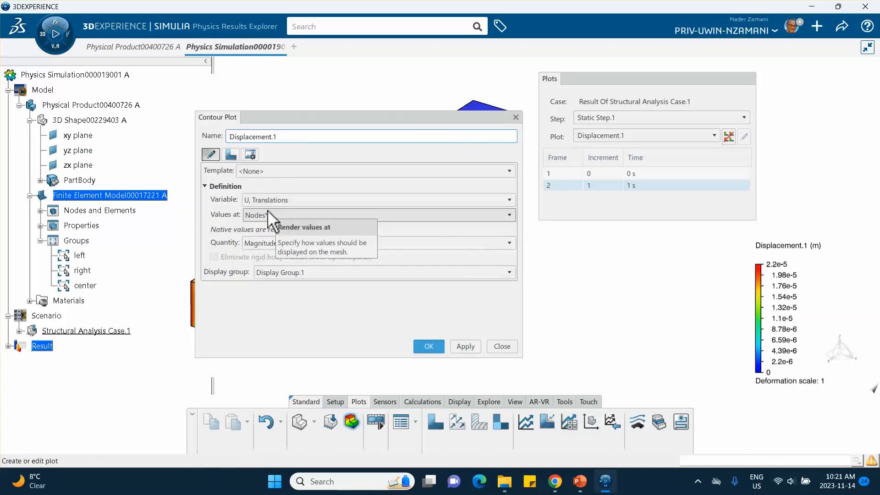
click(231, 154)
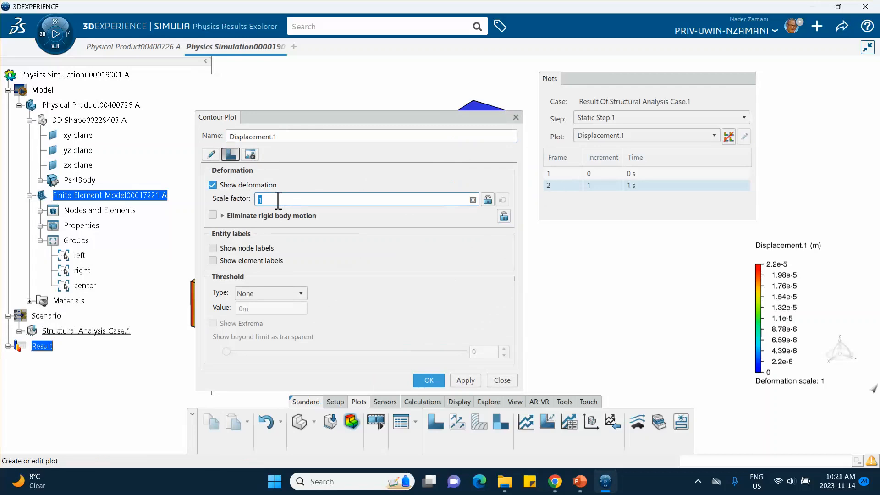
text(00)
click(428, 380)
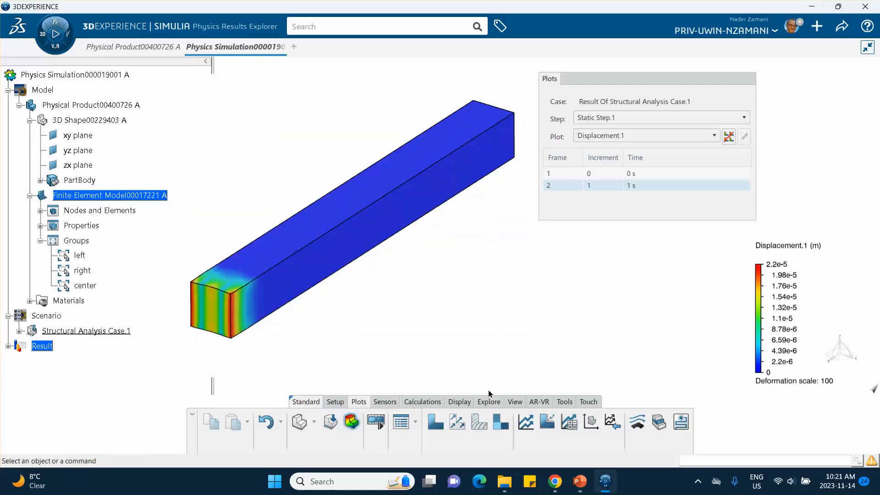
Step: Try a deformation scale factor of 1000 on the Displacement.1 contour plot
double_click(390, 199)
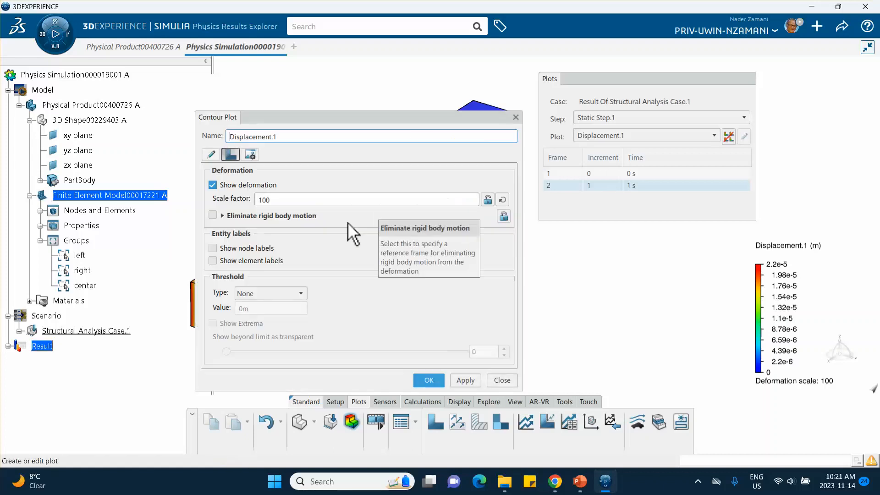
double_click(301, 201)
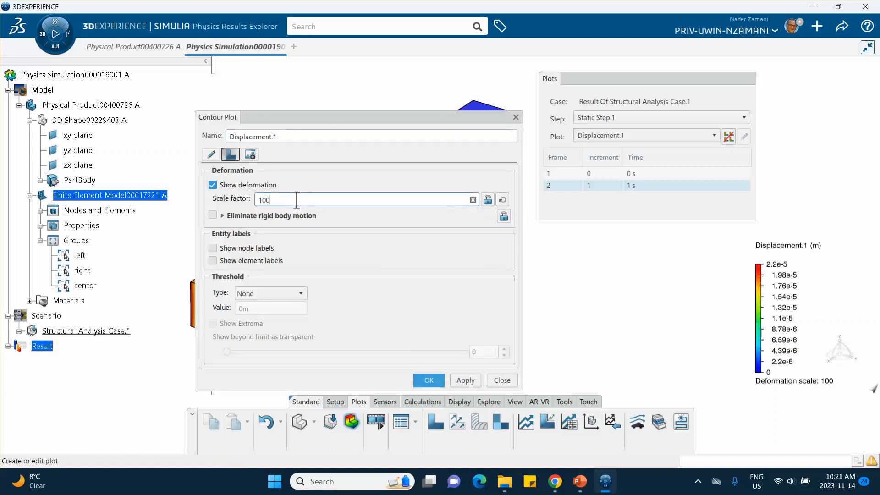
click(426, 381)
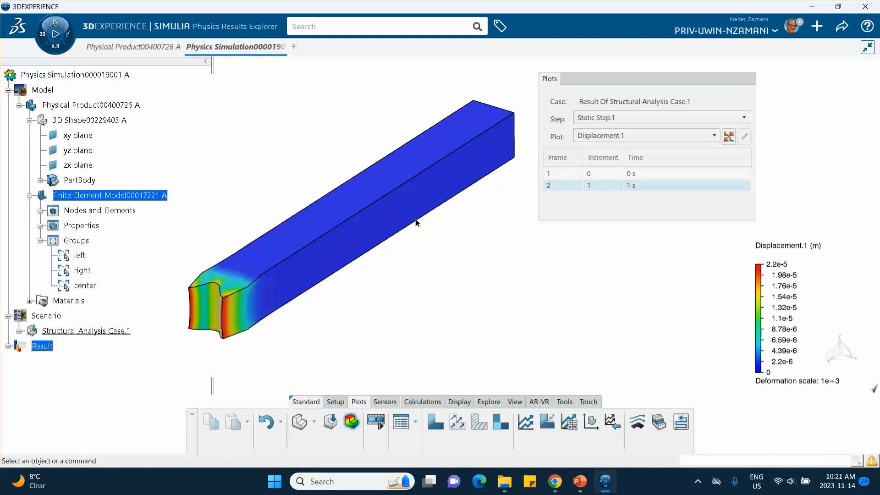
Step: Reduce the Displacement.1 plot's deformation scale factor to 100 again
click(348, 209)
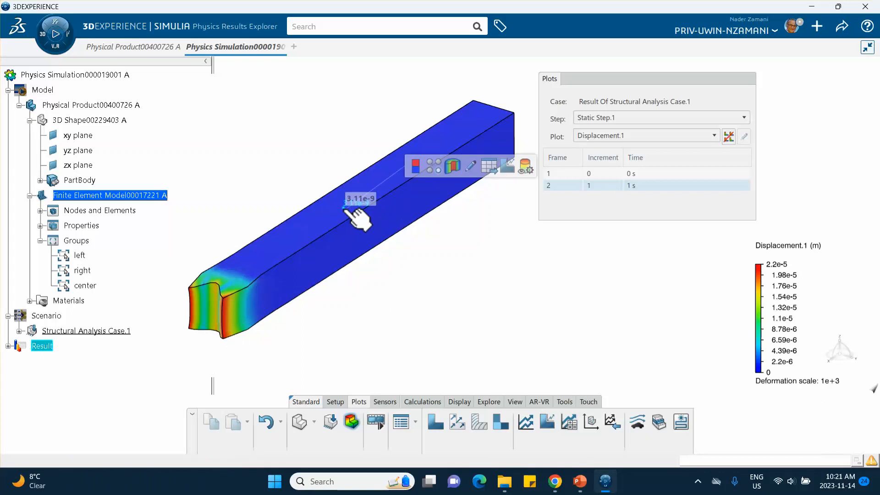
double_click(348, 209)
double_click(294, 200)
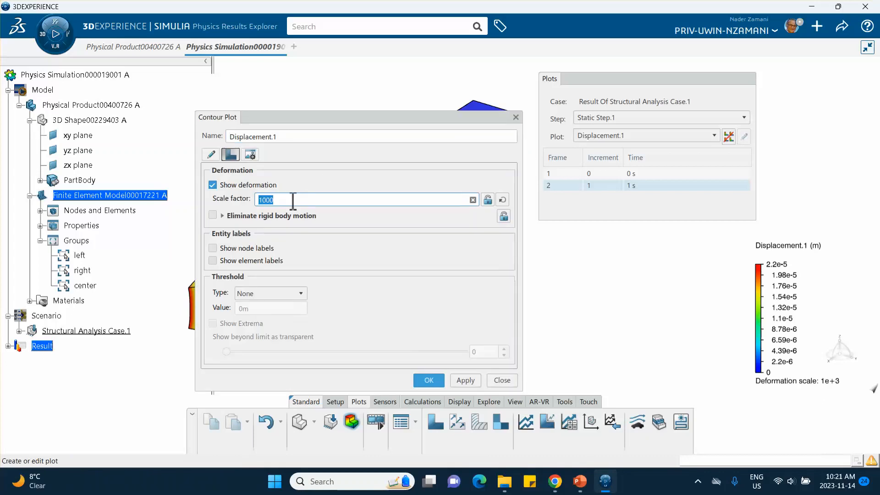
key(BackSpace)
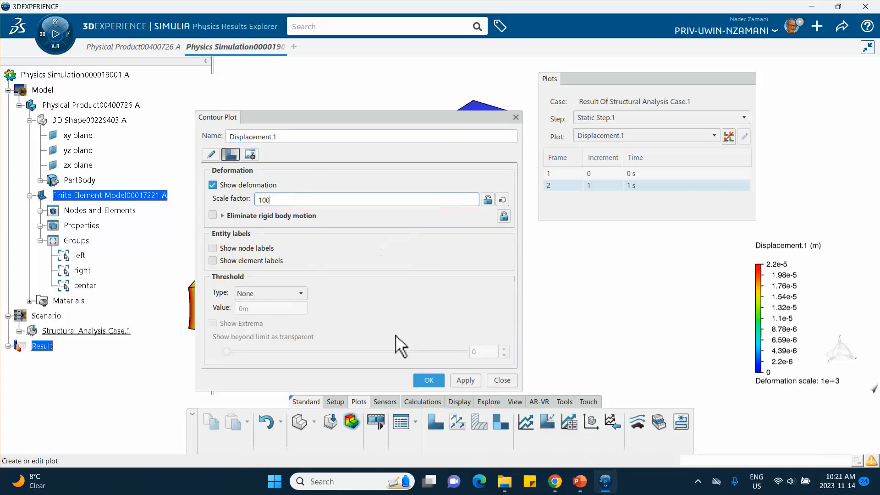
click(429, 380)
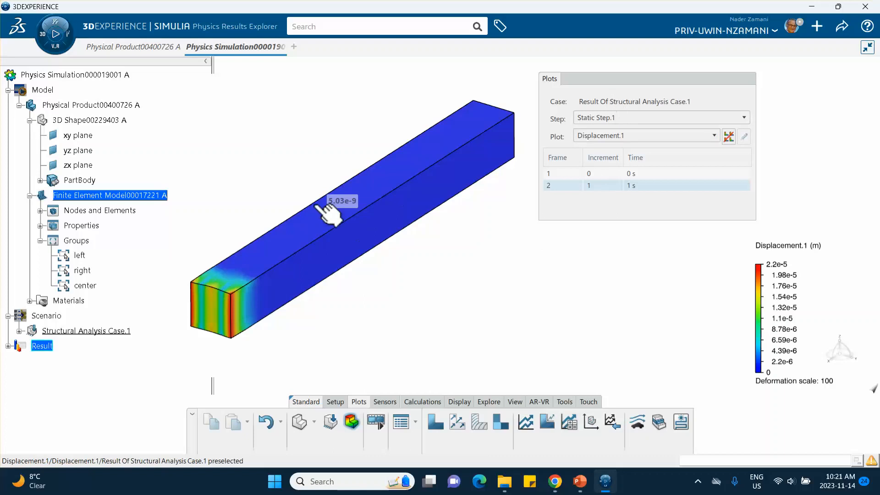
Step: Return to the structural scenario and delete Initial Stress.1 from the initial conditions of Structural Analysis Case.1
middle_drag(247, 211, 310, 163)
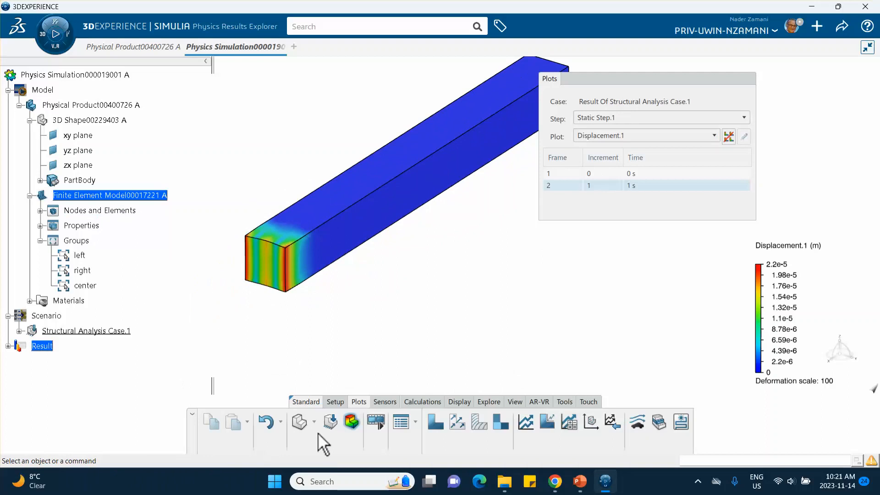
click(330, 421)
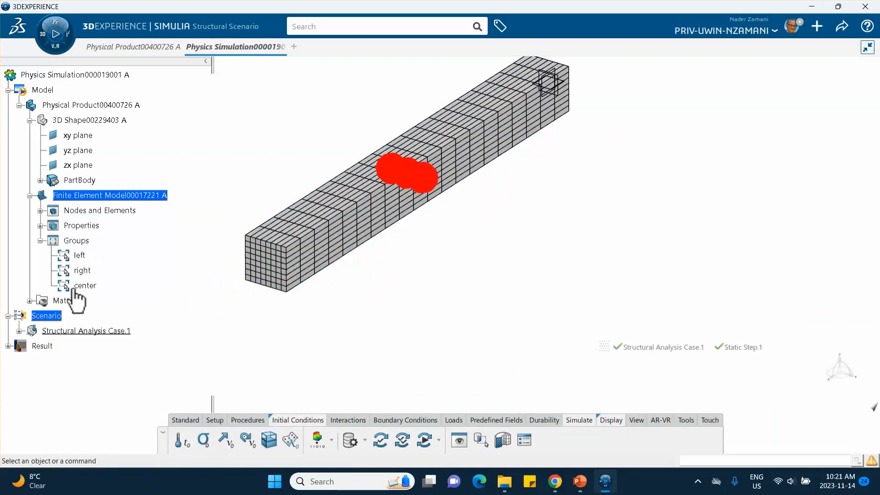
scroll(64, 293, down, 2)
click(29, 251)
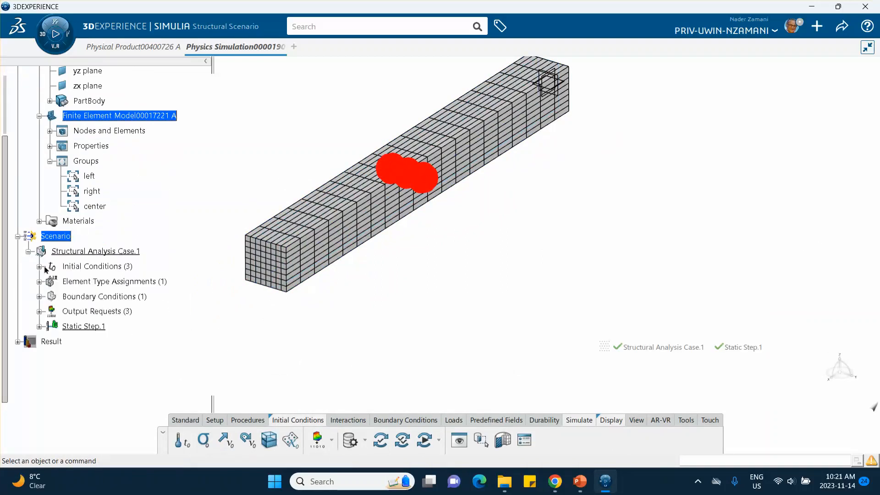
scroll(143, 298, down, 2)
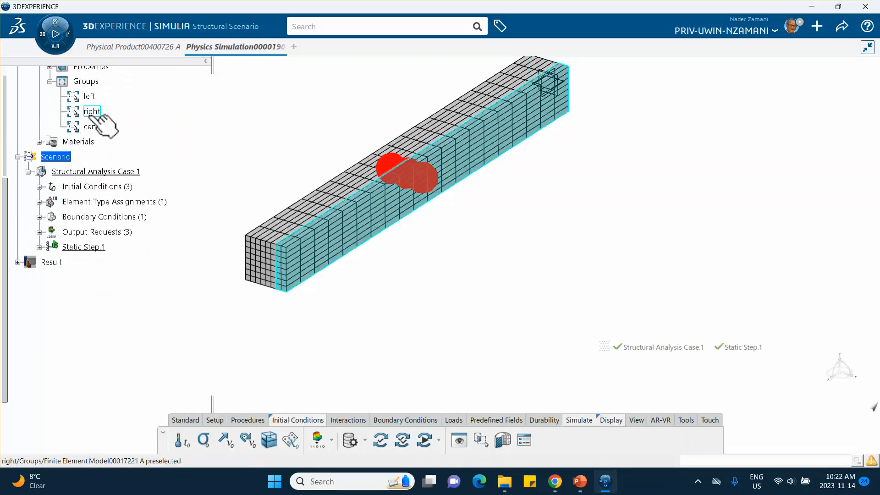
click(39, 187)
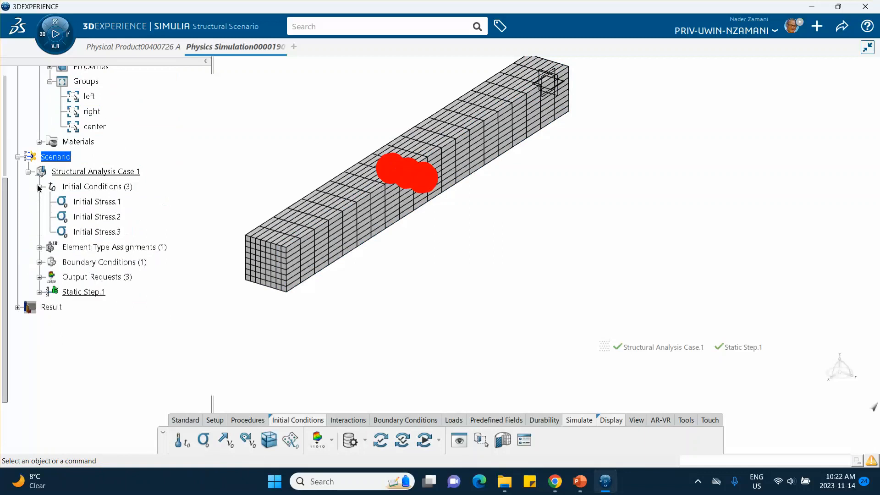
right_click(113, 202)
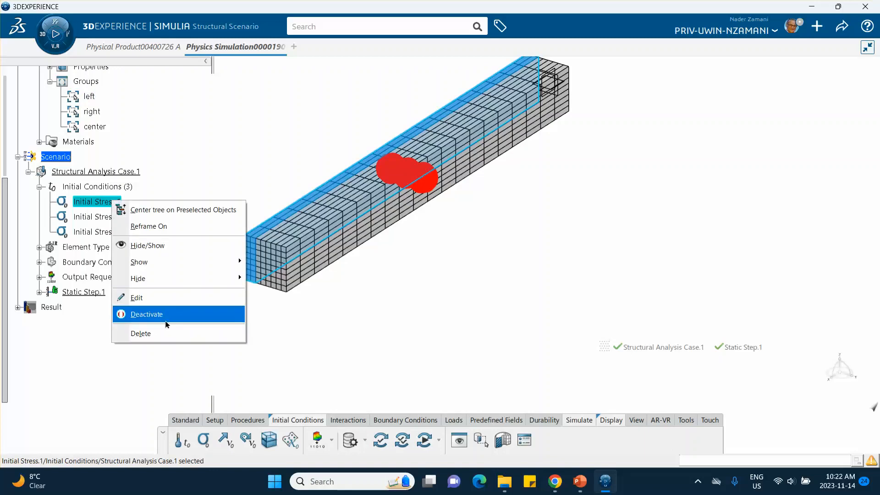
click(165, 333)
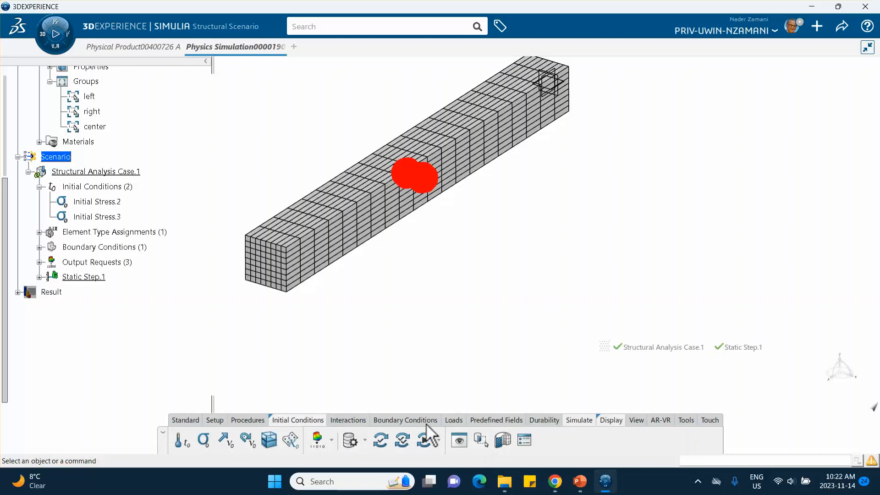
Step: Simulate Structural Analysis Case.1 as local interactive with 4 cores, overwriting the previous results
click(426, 439)
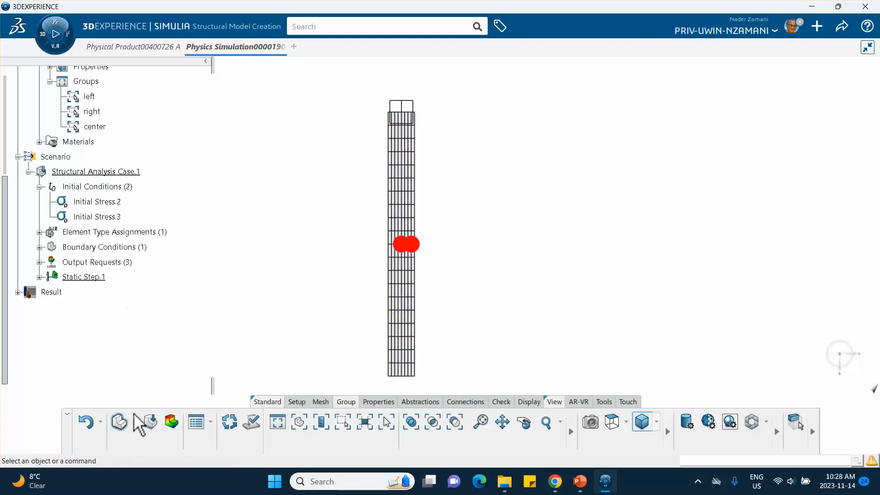
click(150, 424)
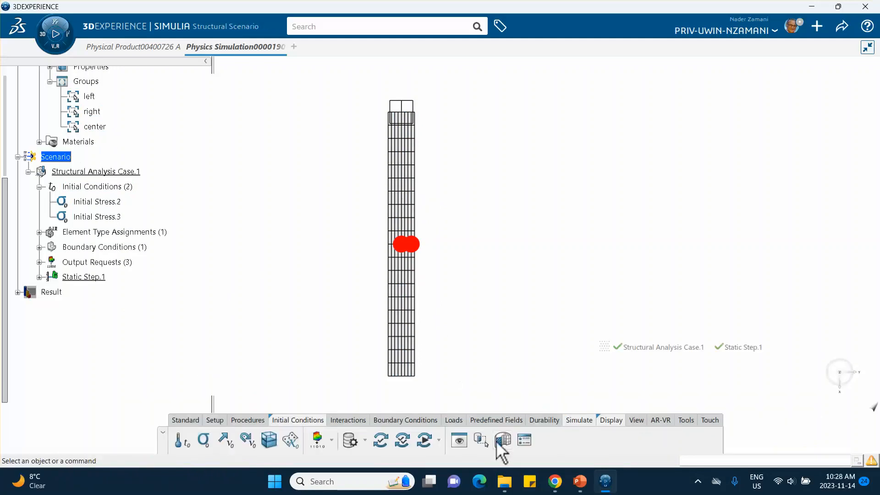
click(423, 442)
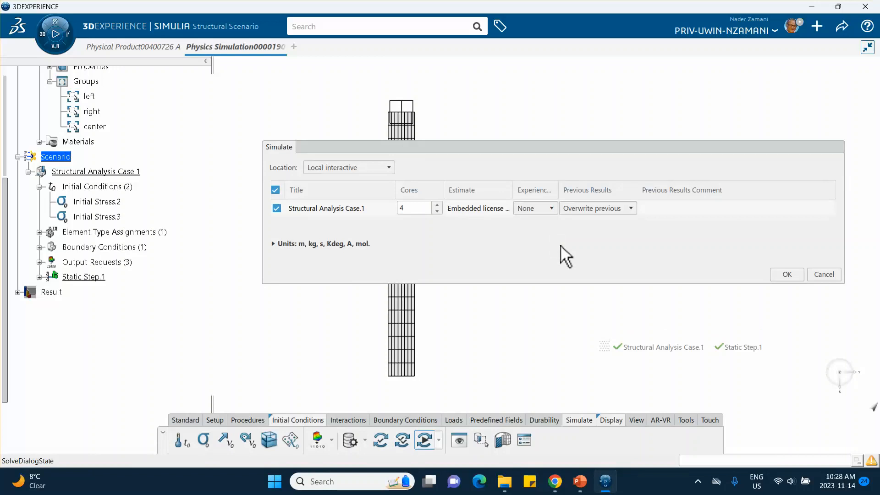
click(787, 273)
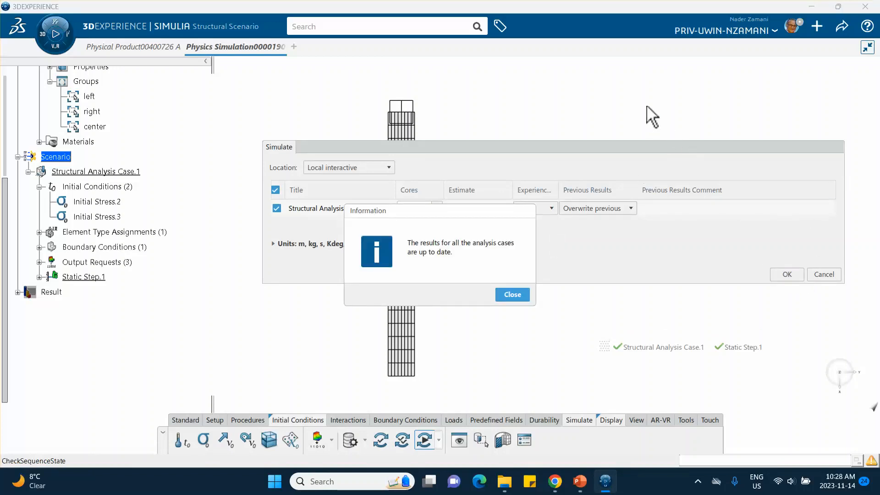
click(512, 294)
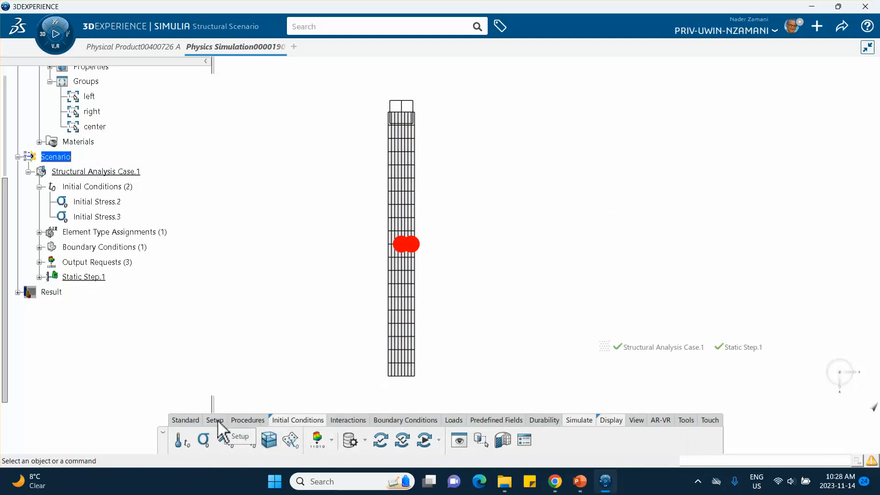
Step: Open the analysis results and show the Tensor Component 11 stress plot at frame 2 (1 s)
click(246, 420)
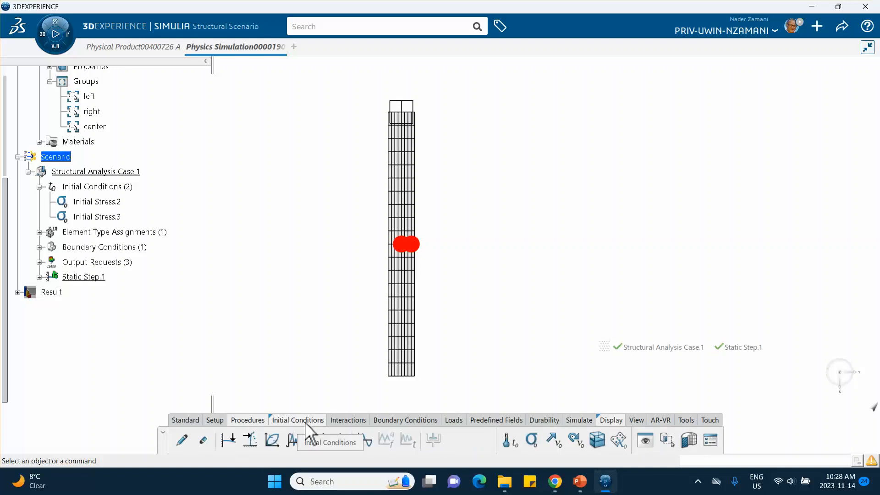
click(190, 420)
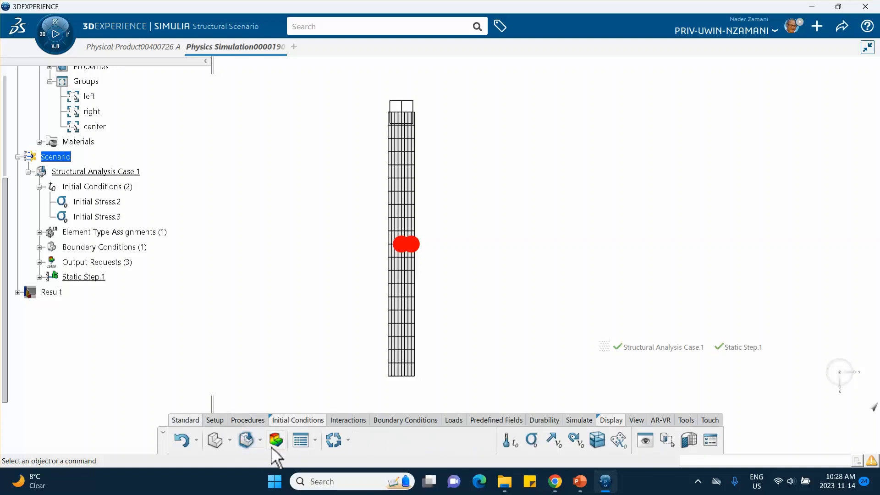
click(275, 440)
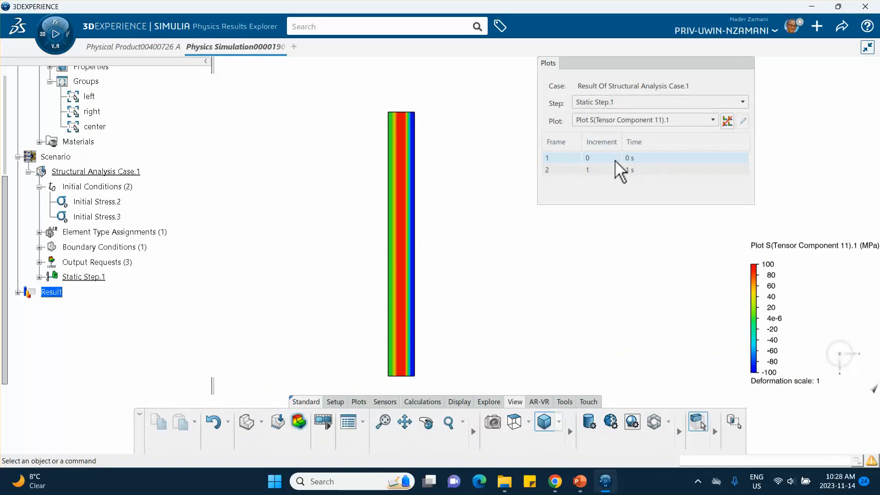
click(588, 170)
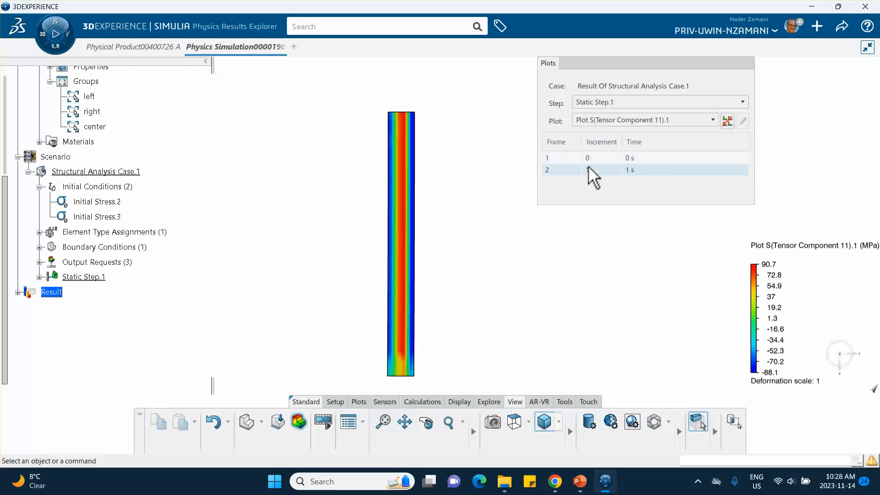
Step: Examine the Displacement.1 plot at frame 2, and return to the Tensor Component 11 stress plot at frame 1 (0 s)
click(598, 124)
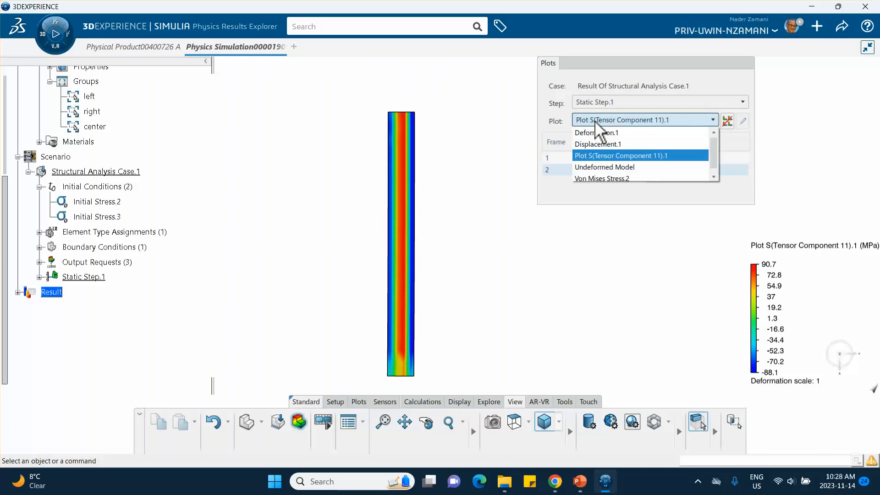
click(586, 144)
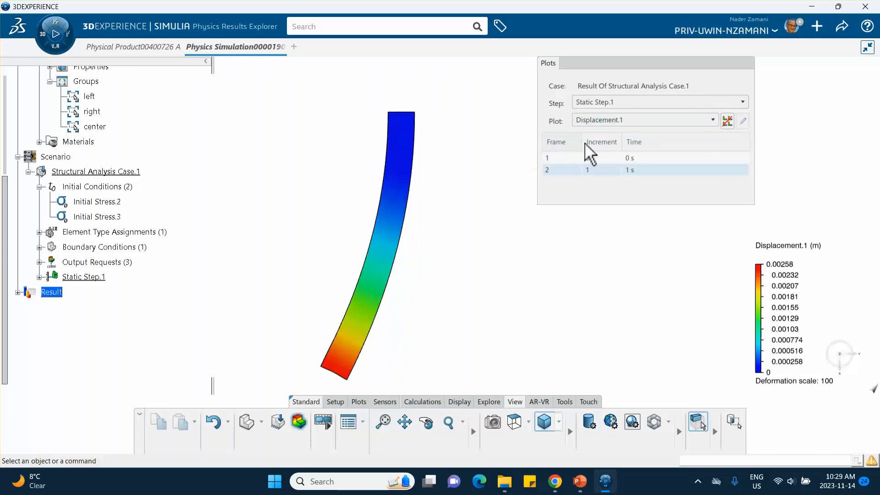
click(610, 122)
click(613, 156)
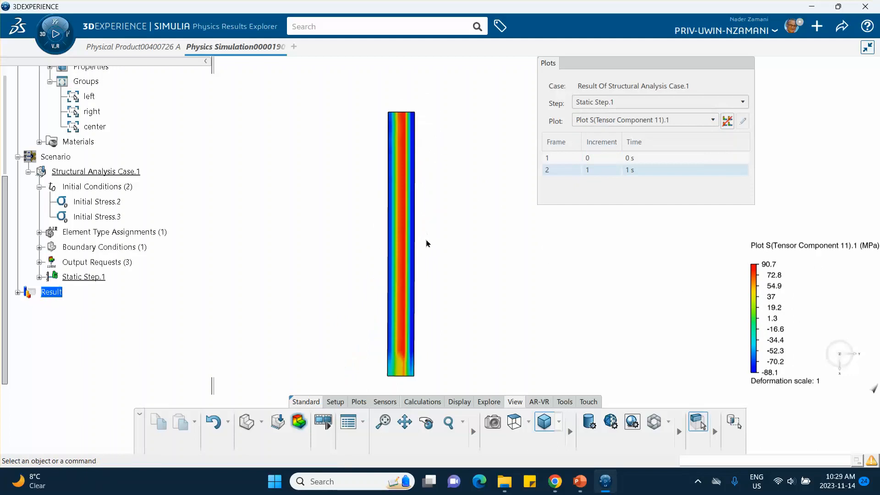
click(618, 158)
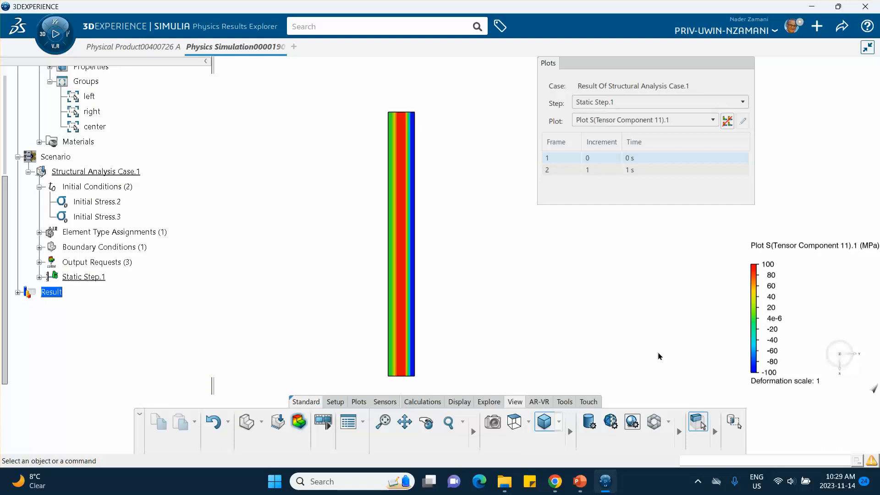
click(698, 481)
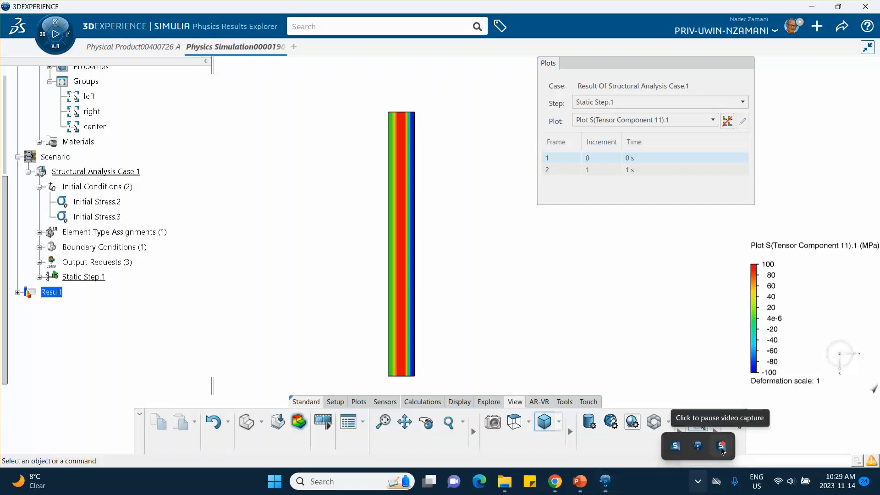